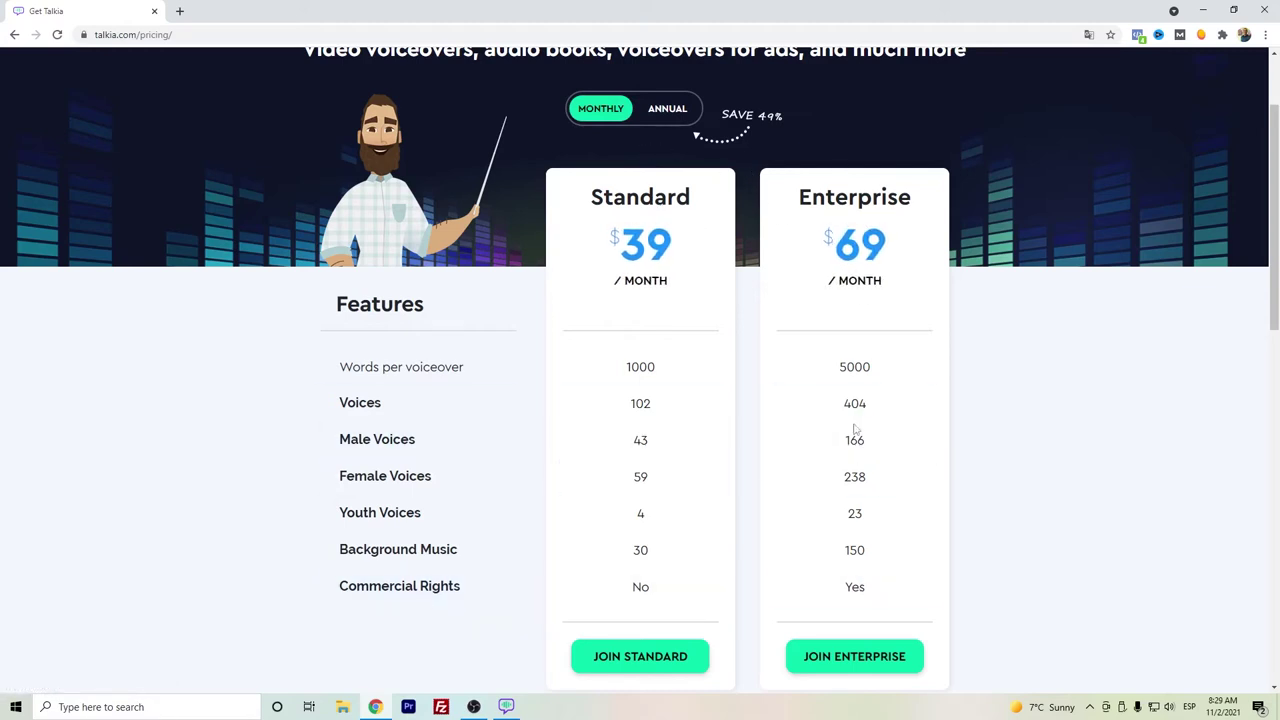
- Switch from the pricing page to the Talkia desktop app and create a new project named Test 3
scroll(778, 414, up, 1)
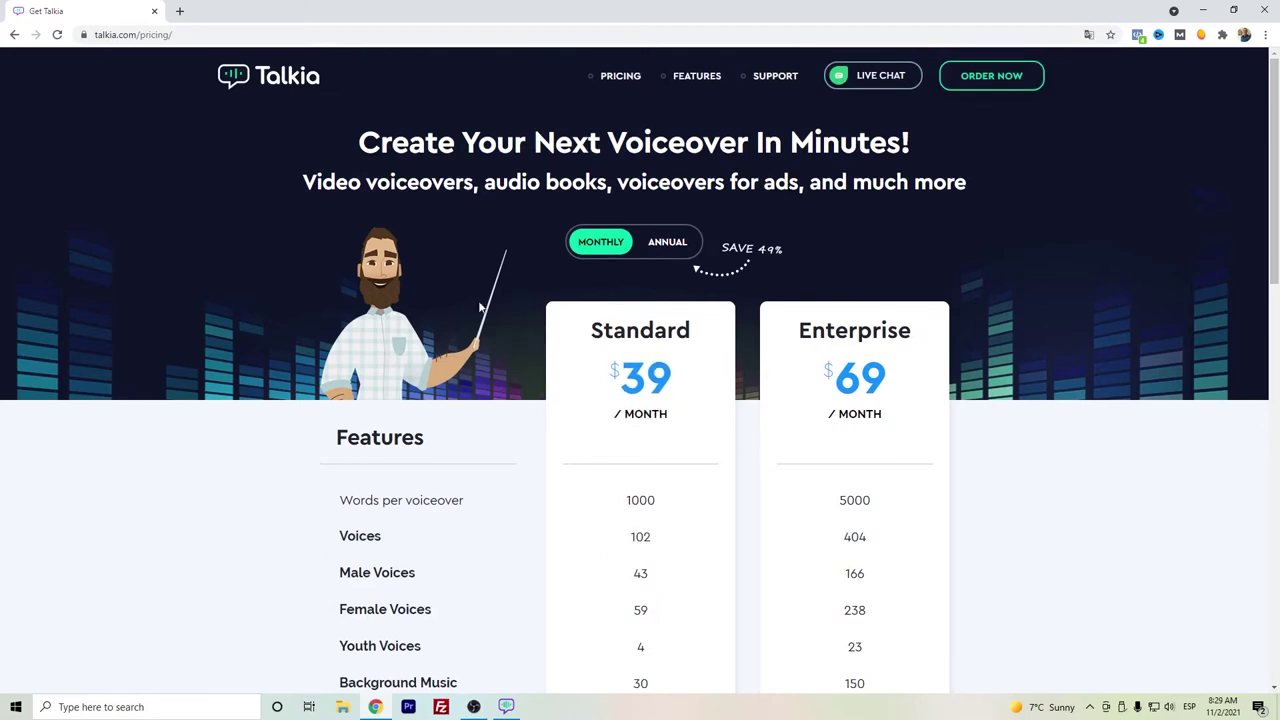
click(506, 706)
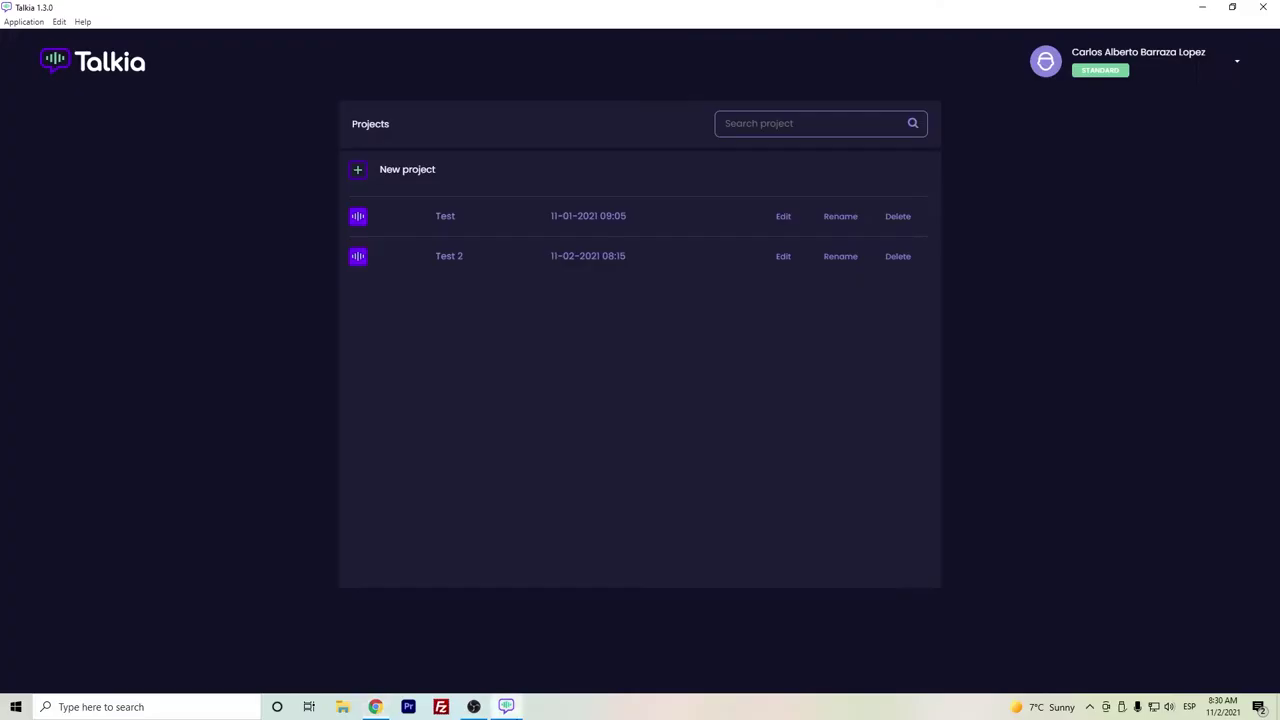
click(404, 172)
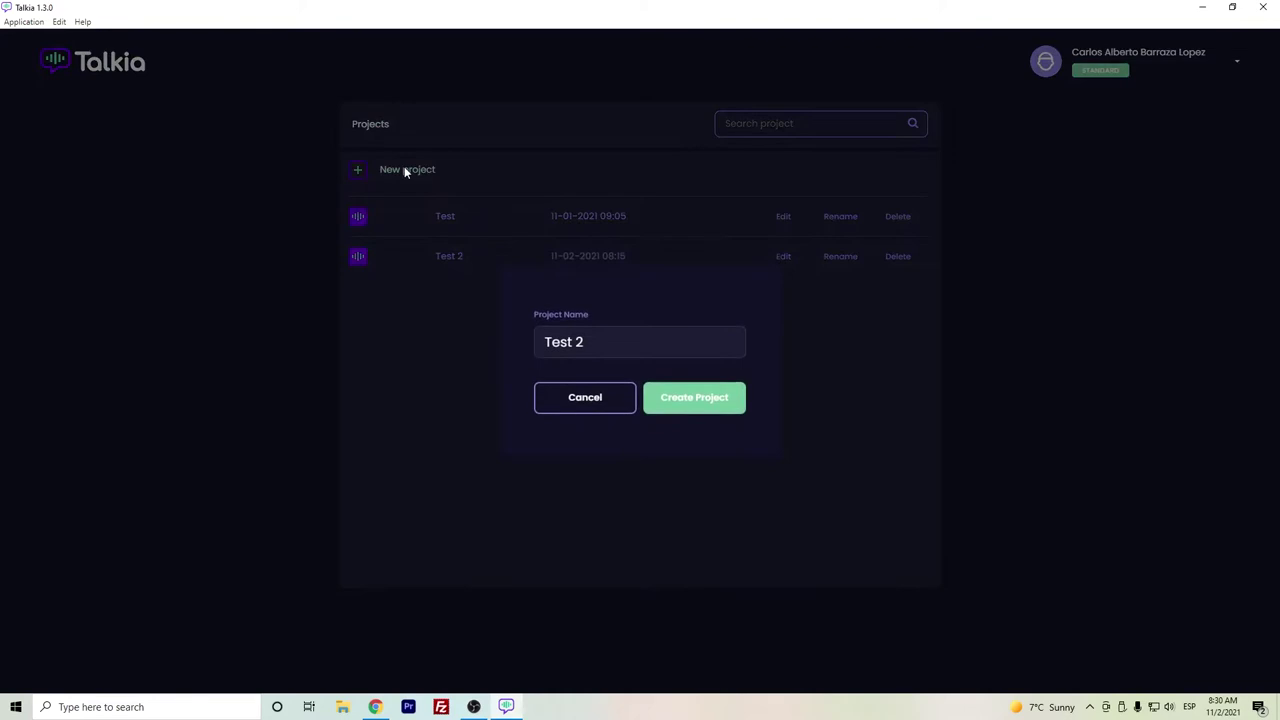
key(BackSpace)
text(3)
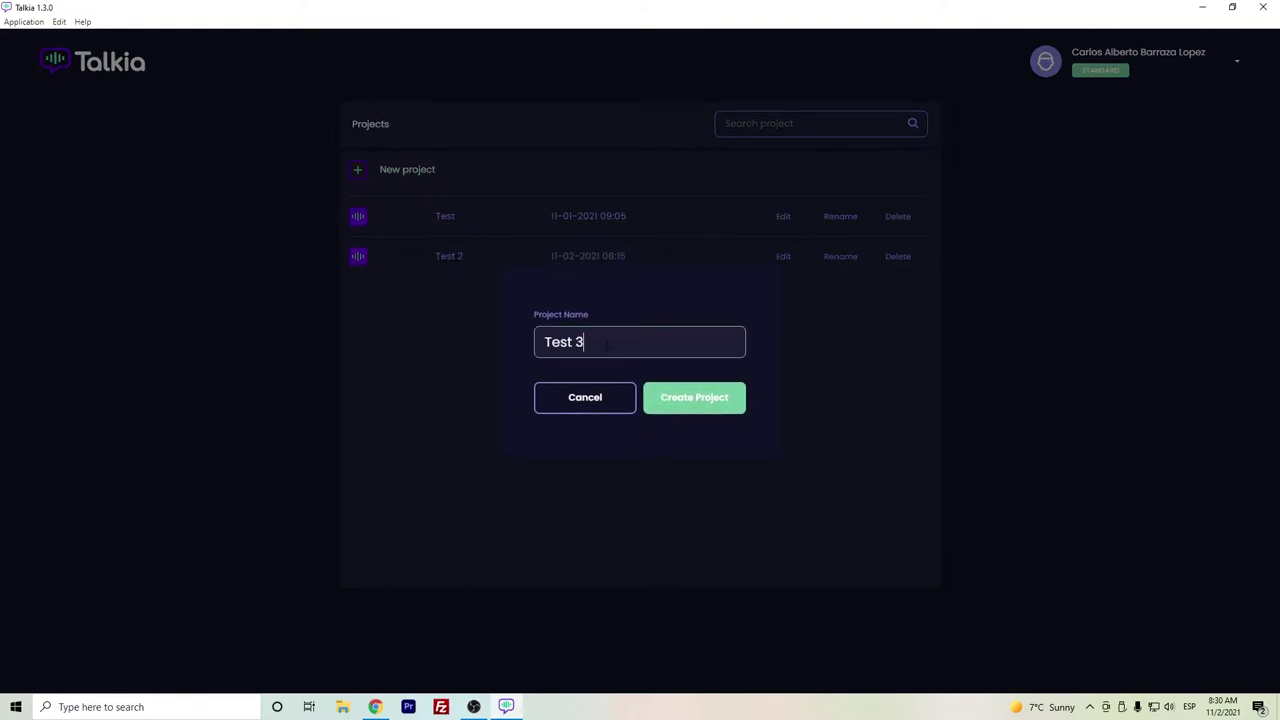
click(662, 397)
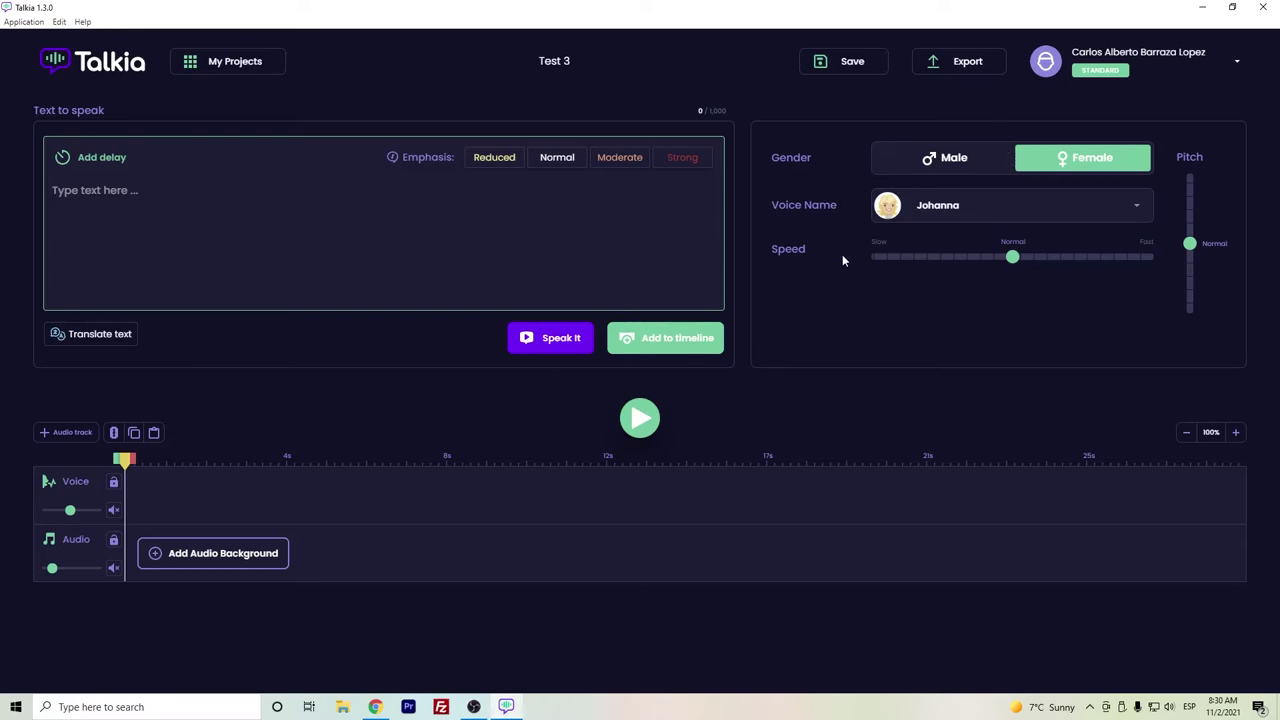
- Examine the side-by-side translation mode of the text editor and return to the single text area
mouse_move(960, 250)
click(91, 337)
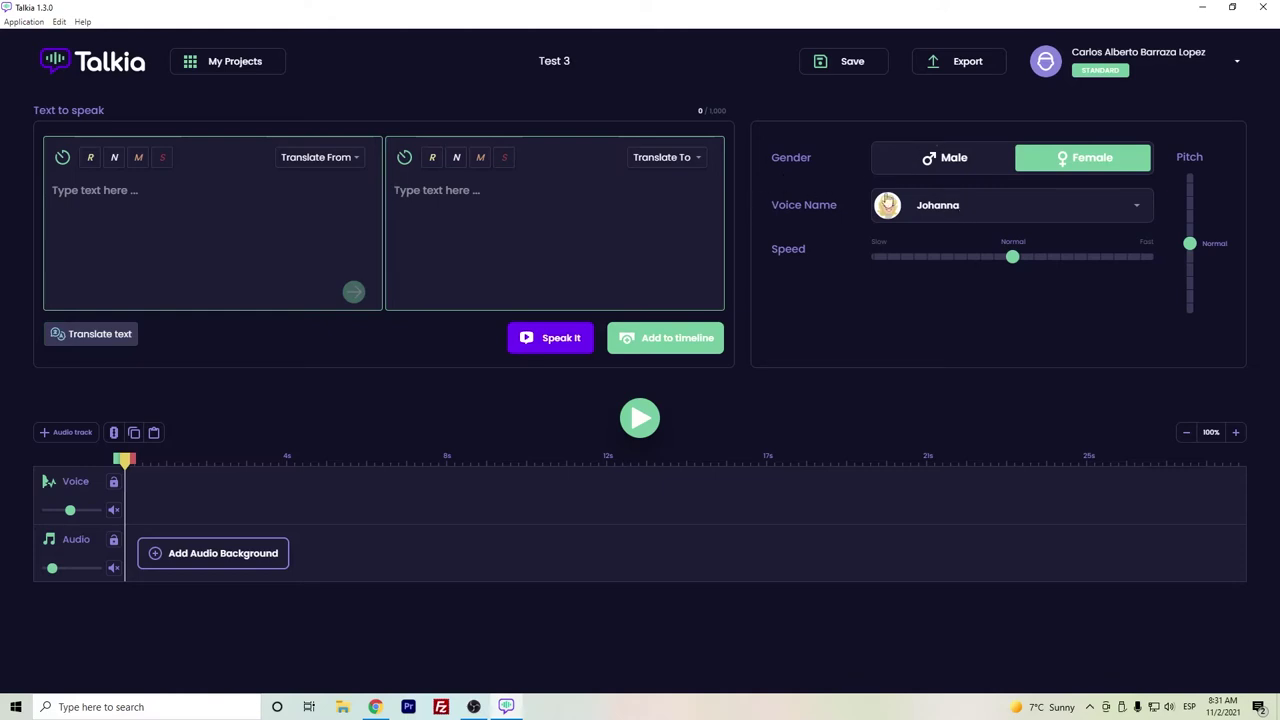
click(127, 336)
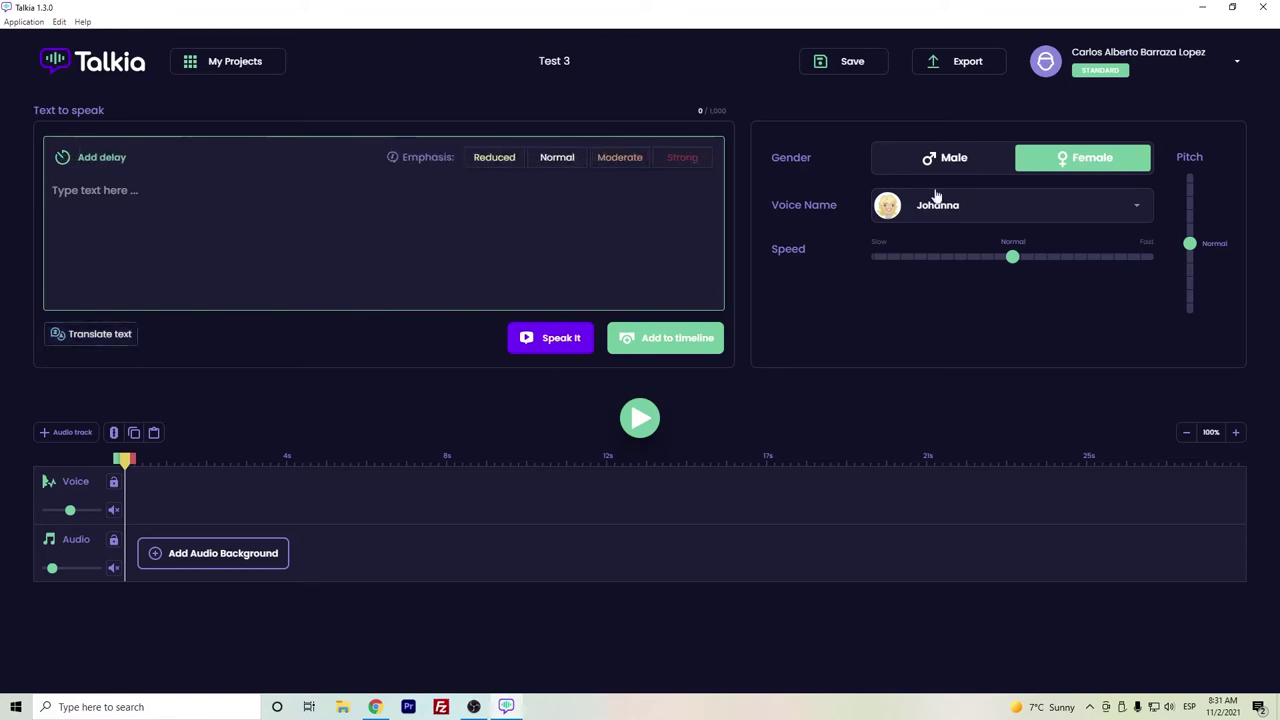
- Look through the female Google voices in the wavenet and standard categories
click(960, 211)
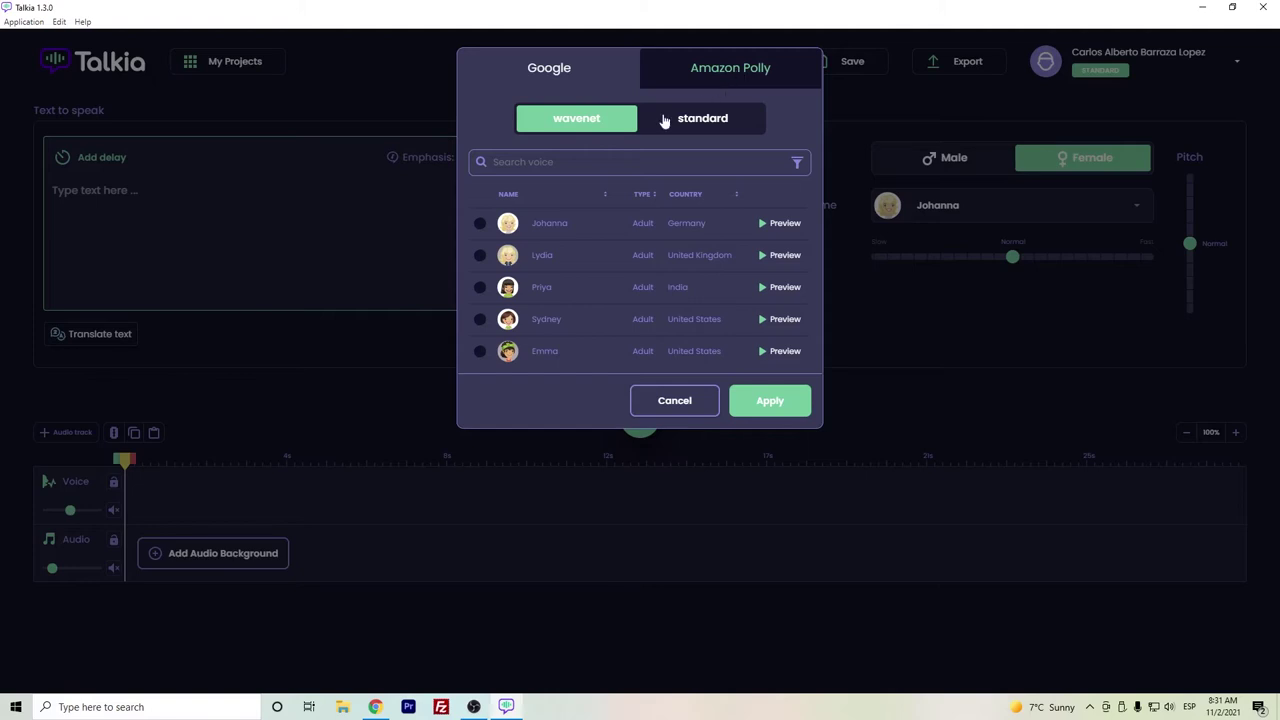
scroll(590, 240, down, 3)
scroll(572, 265, down, 3)
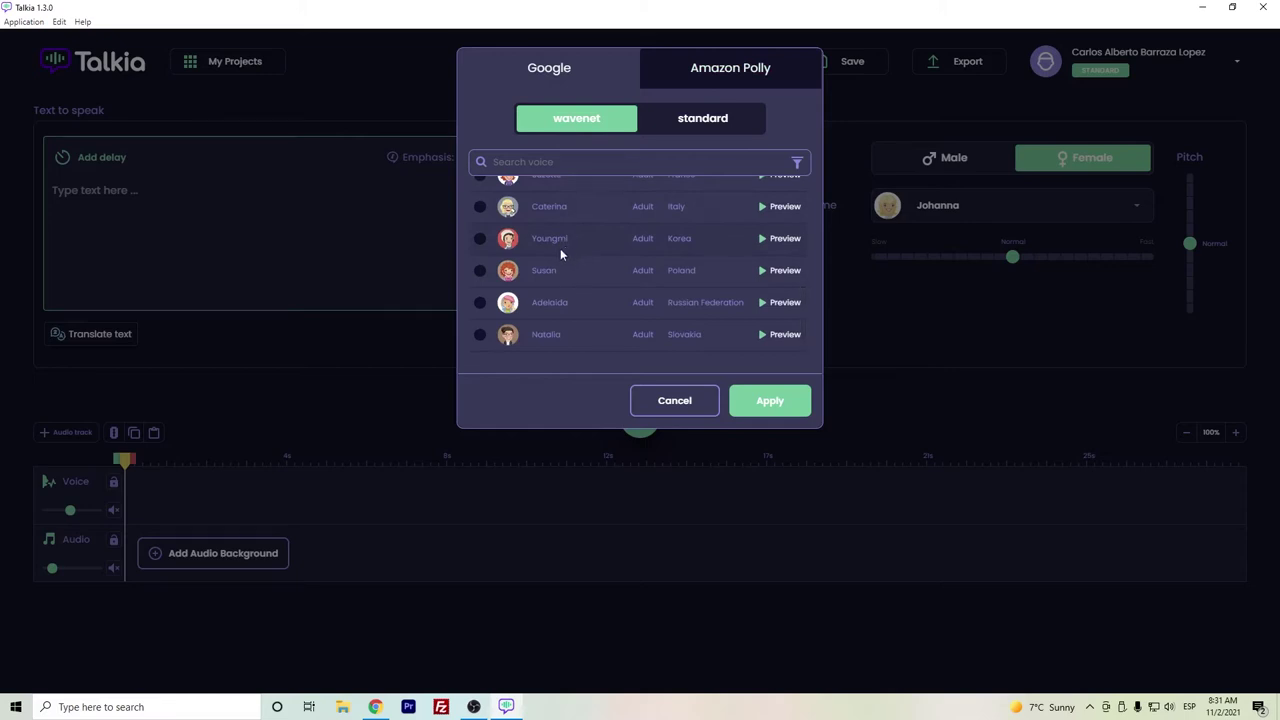
scroll(561, 250, up, 2)
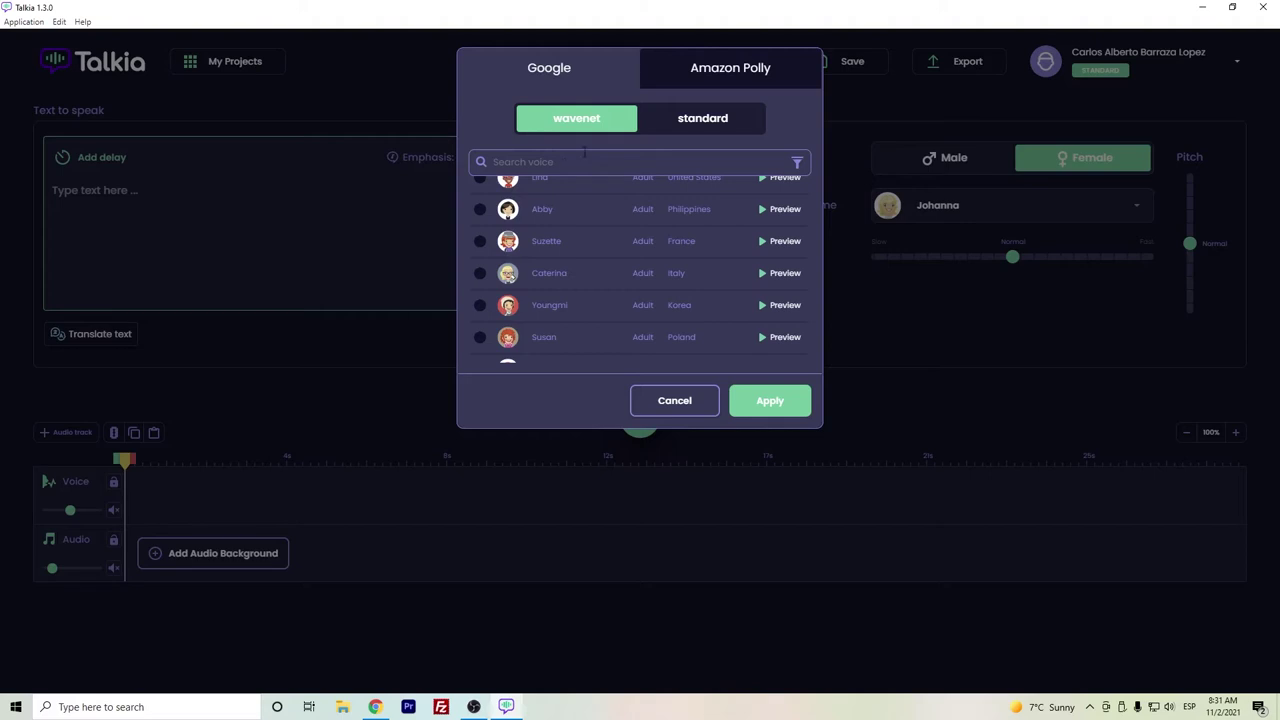
click(694, 120)
click(624, 127)
click(672, 120)
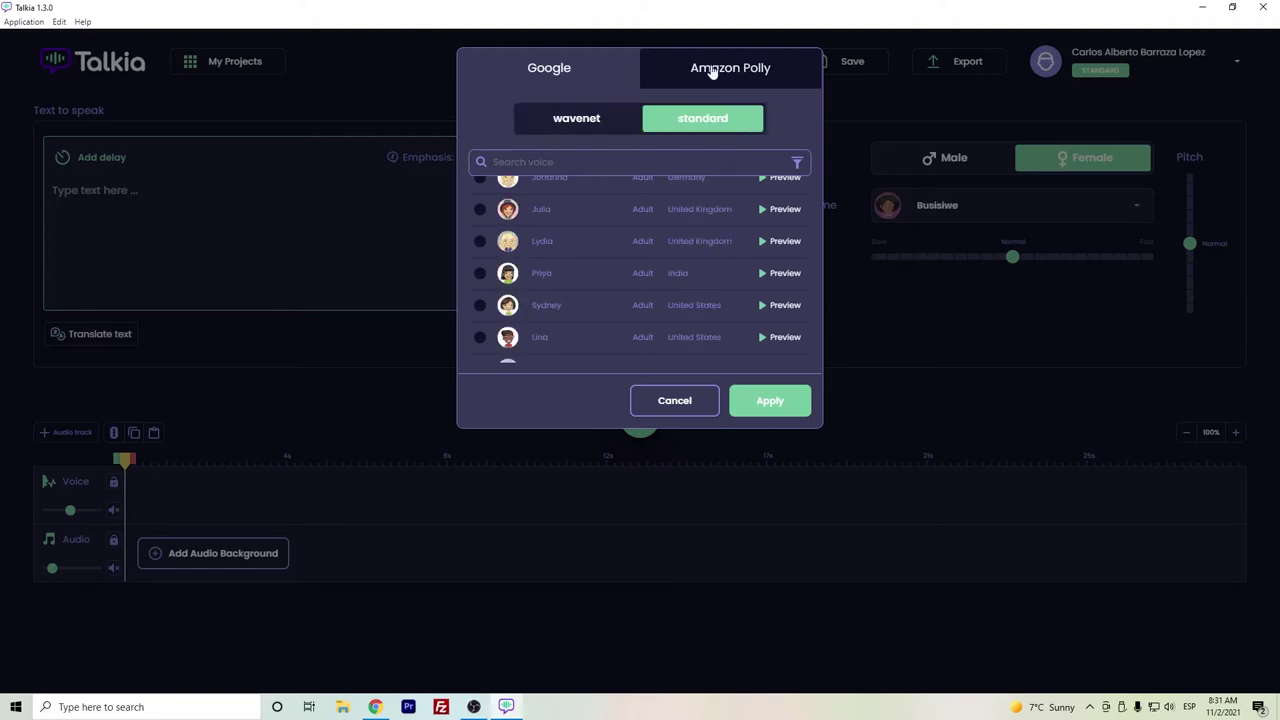
- Preview the Salli voice from Amazon Polly and apply the standard Mia voice from Mexico
click(694, 69)
scroll(617, 271, up, 3)
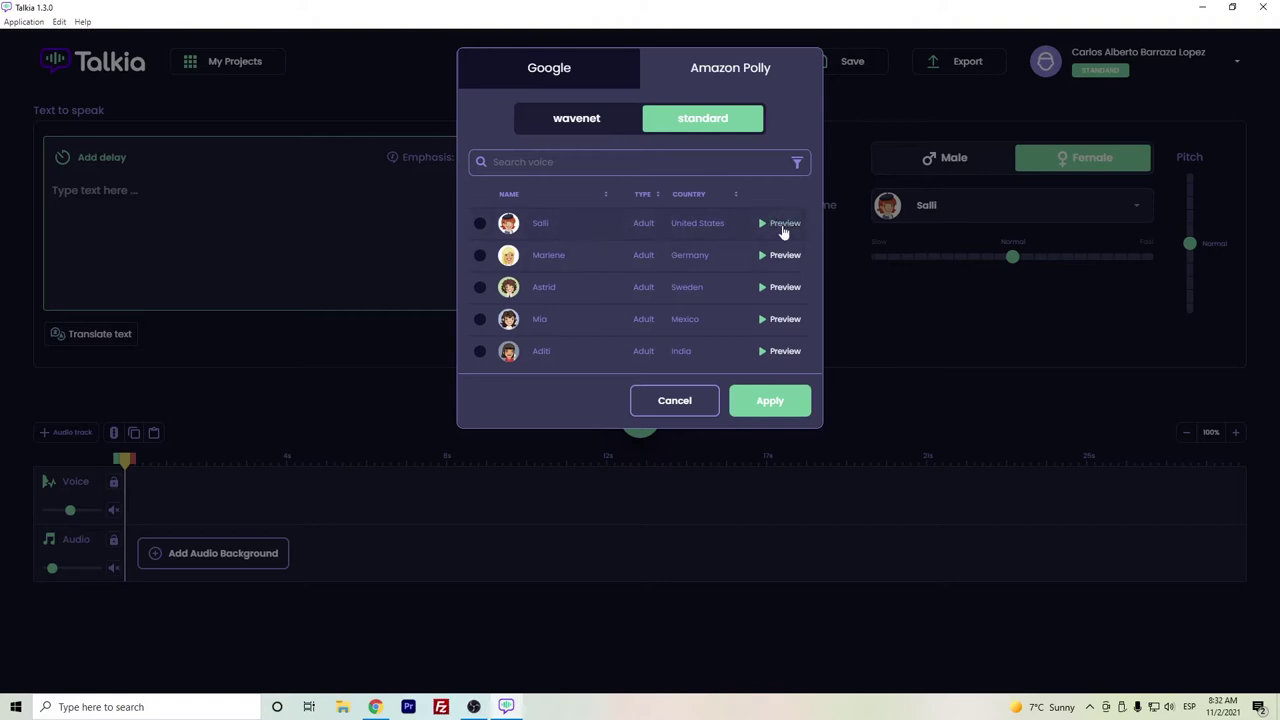
click(783, 228)
click(481, 319)
scroll(738, 300, down, 1)
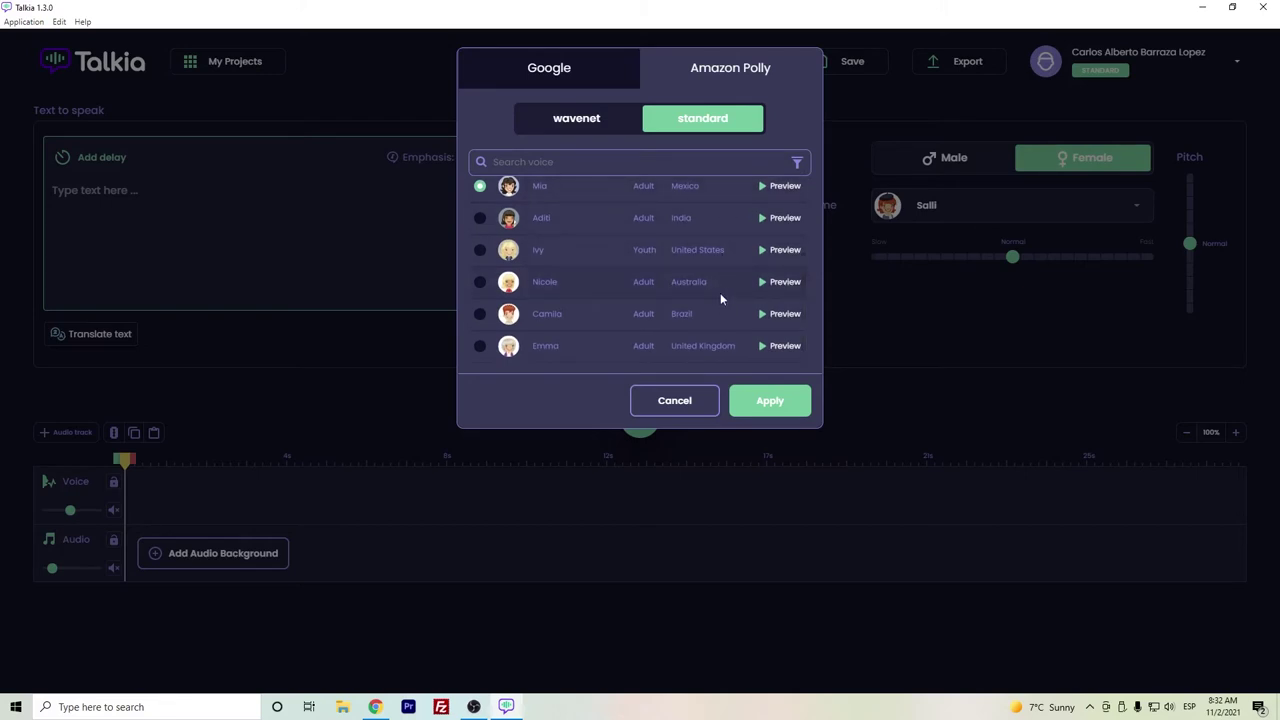
scroll(722, 264, up, 1)
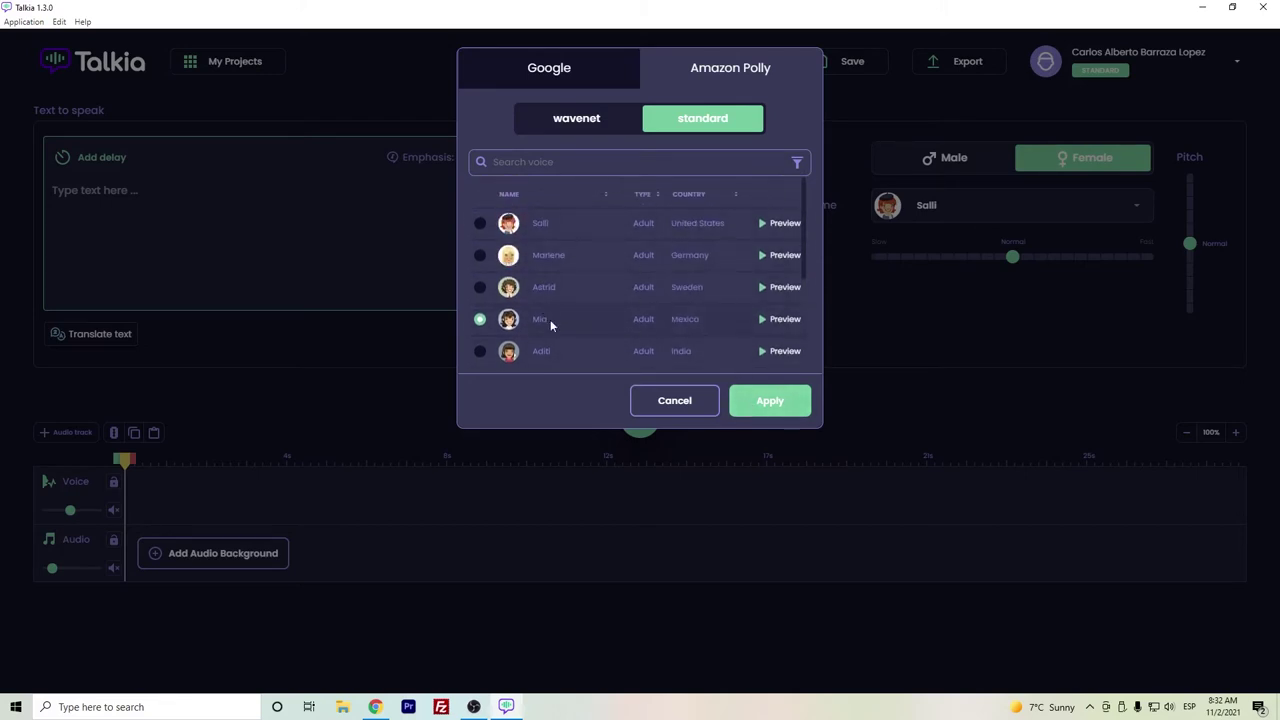
click(767, 402)
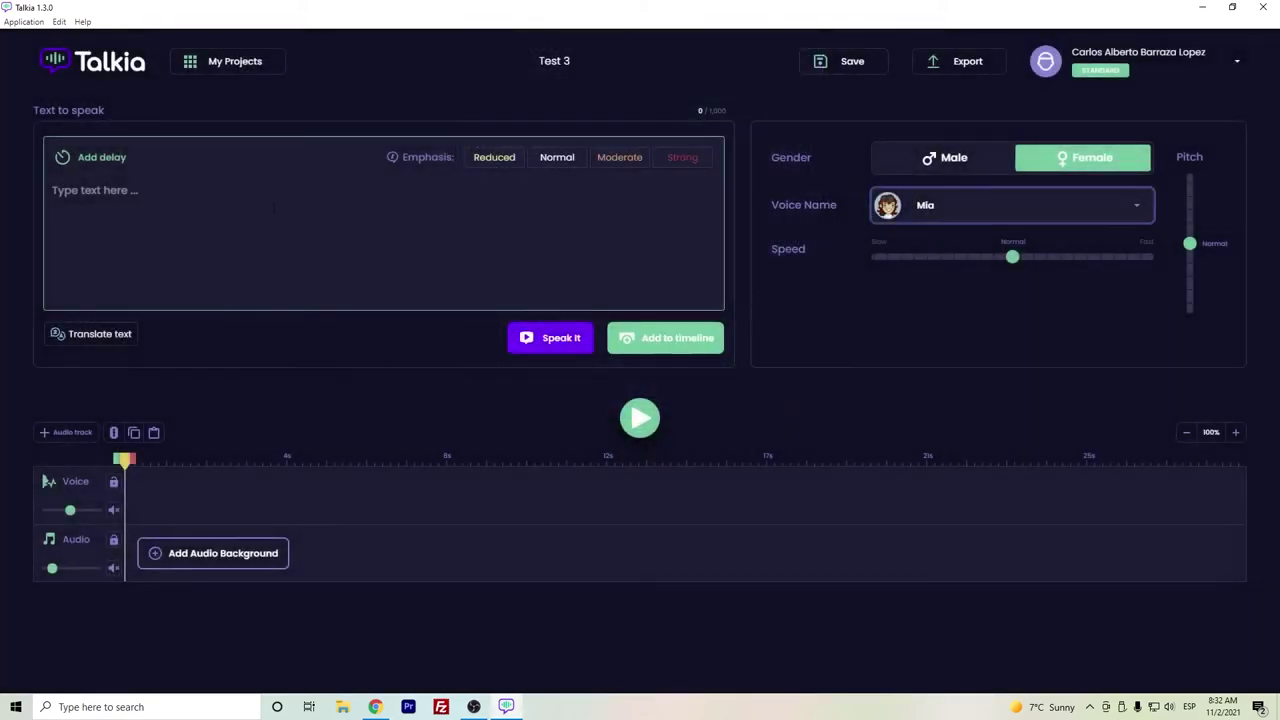
- Enter "Hola, Yo me llamo Mia. Tengo 28 años. Vivo en la Ciudad de México." as the text and have it spoken
text(Hola,)
text(Yo me llamo Mia. Tengo 28 años. Vivo en la Ciudad de México.)
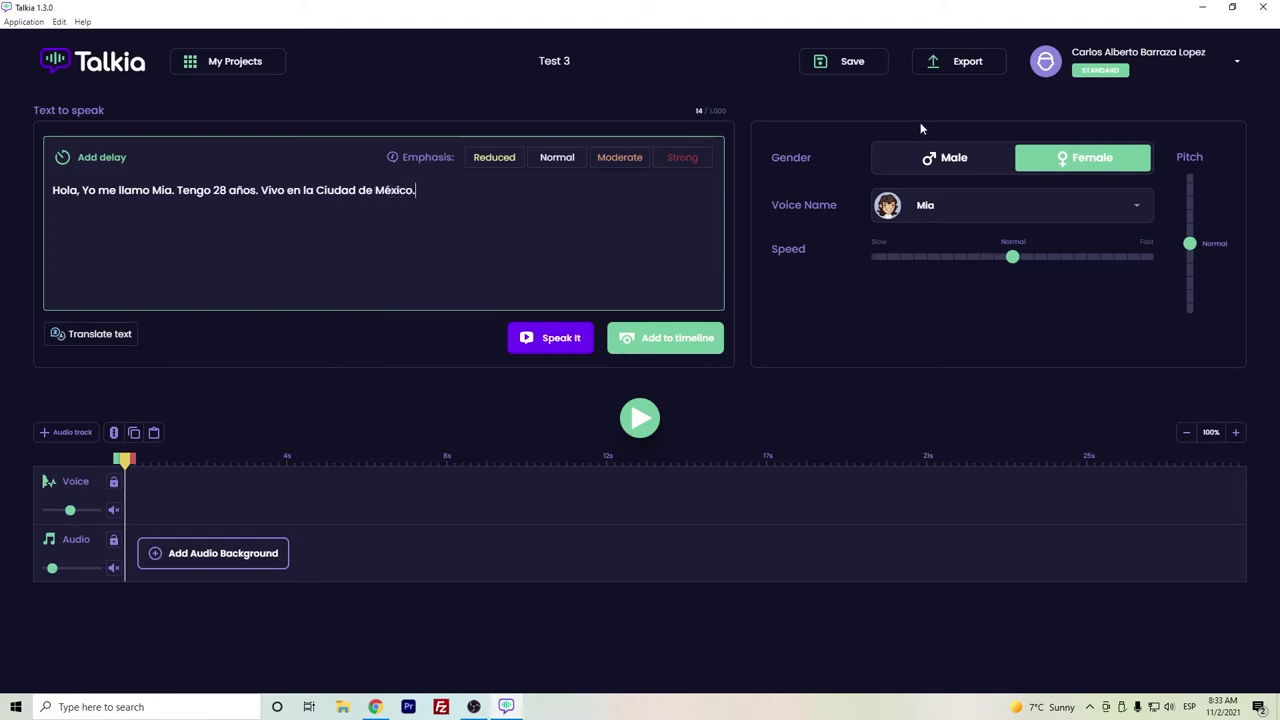
click(530, 350)
- Look through the Amazon Polly standard and wavenet voices and the Google wavenet voices
click(966, 208)
scroll(601, 275, down, 4)
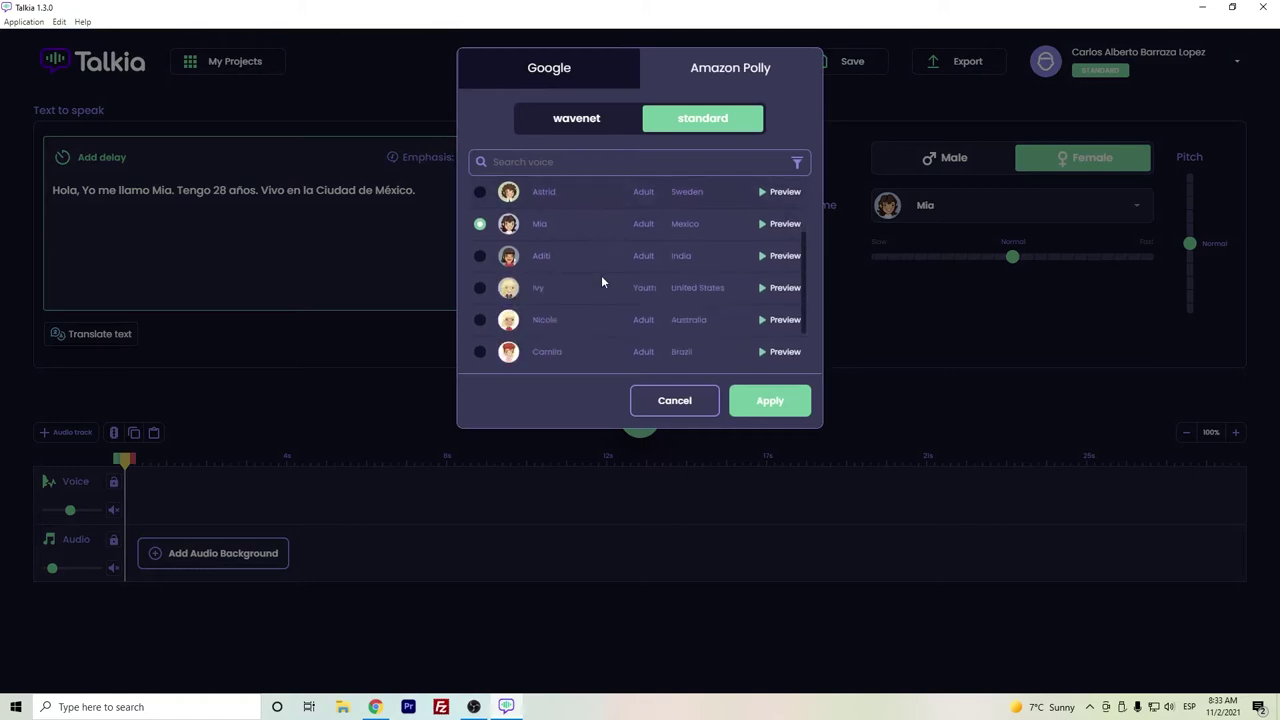
scroll(601, 276, up, 4)
click(562, 124)
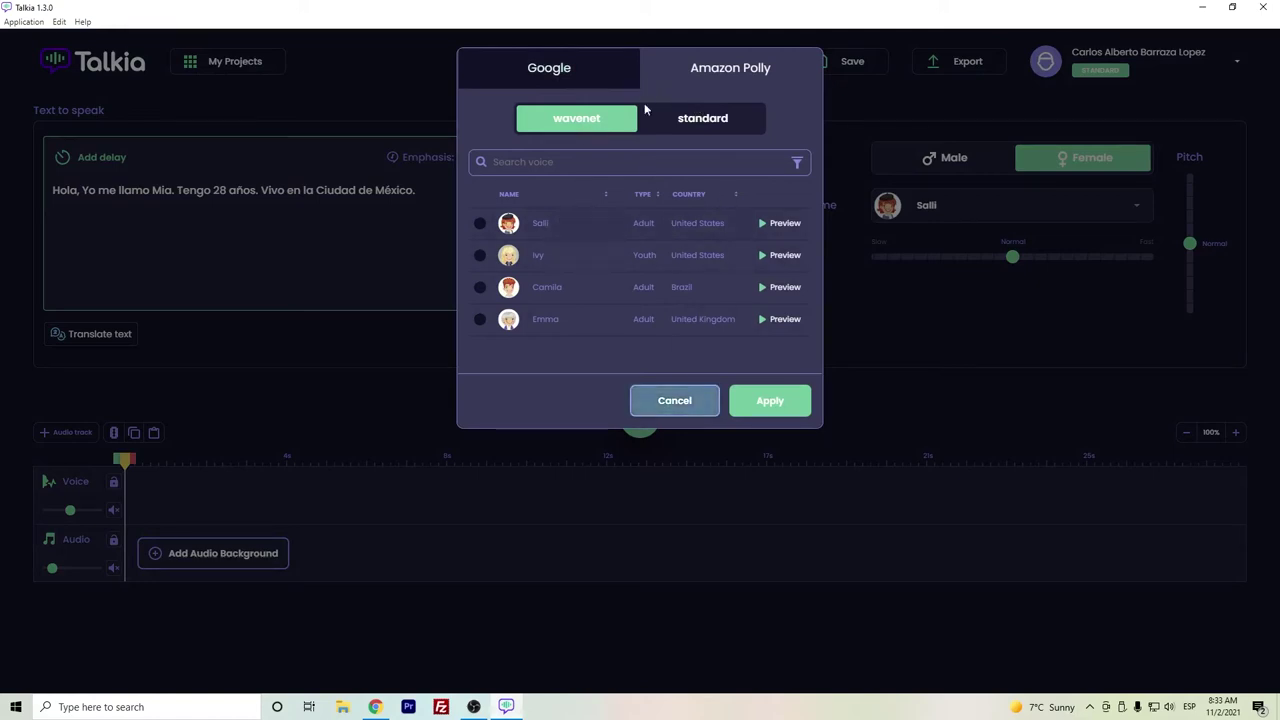
click(558, 72)
scroll(612, 255, down, 5)
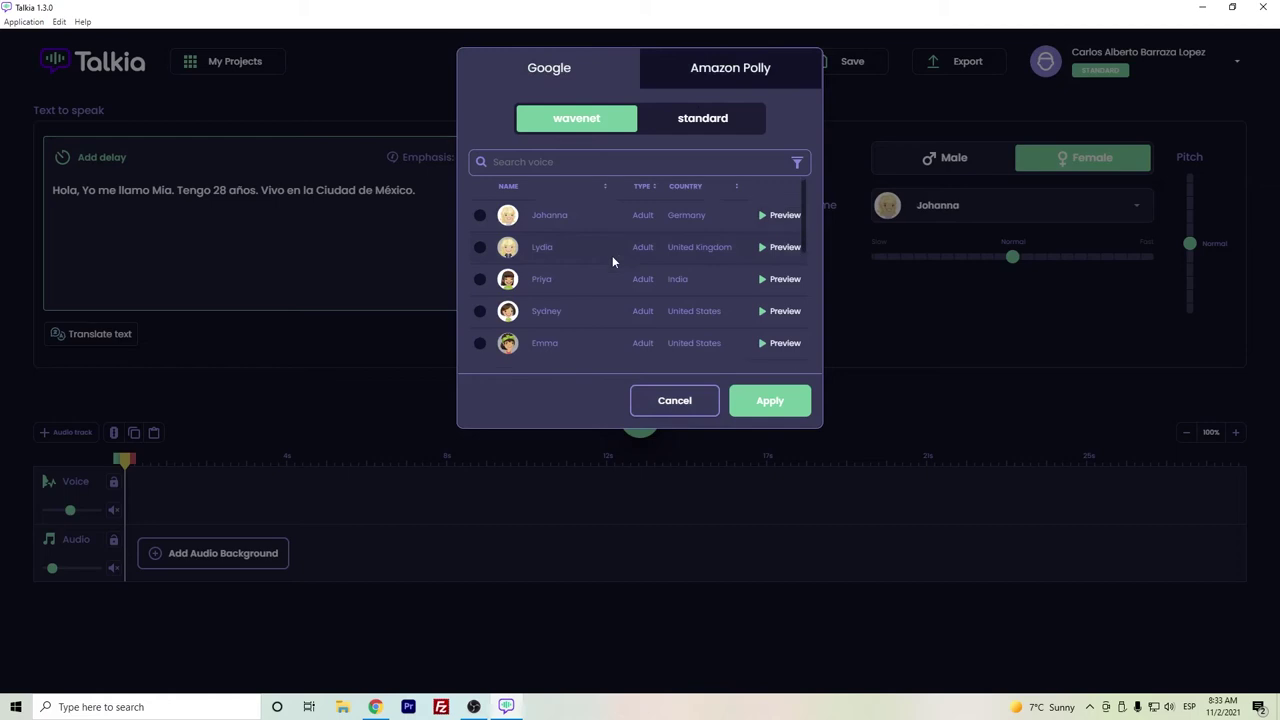
scroll(626, 300, up, 5)
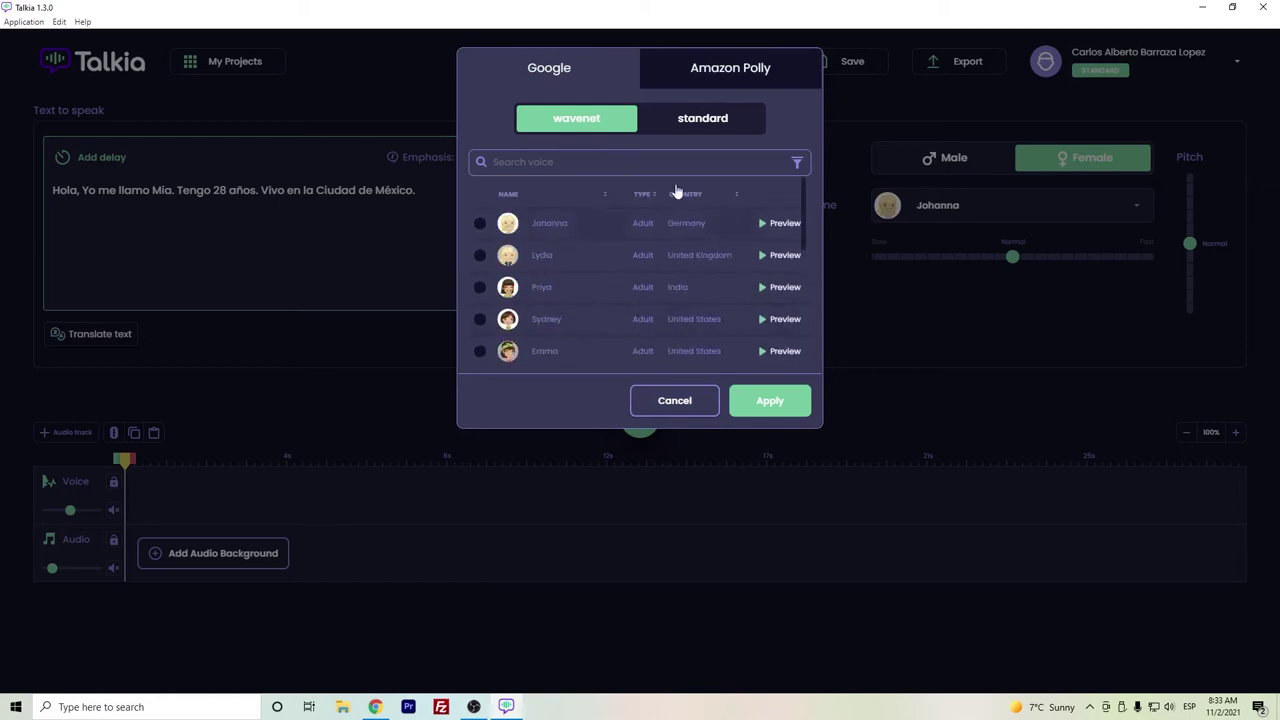
- Apply the standard Google voice Camila from Spain to the text
click(693, 122)
scroll(608, 255, down, 5)
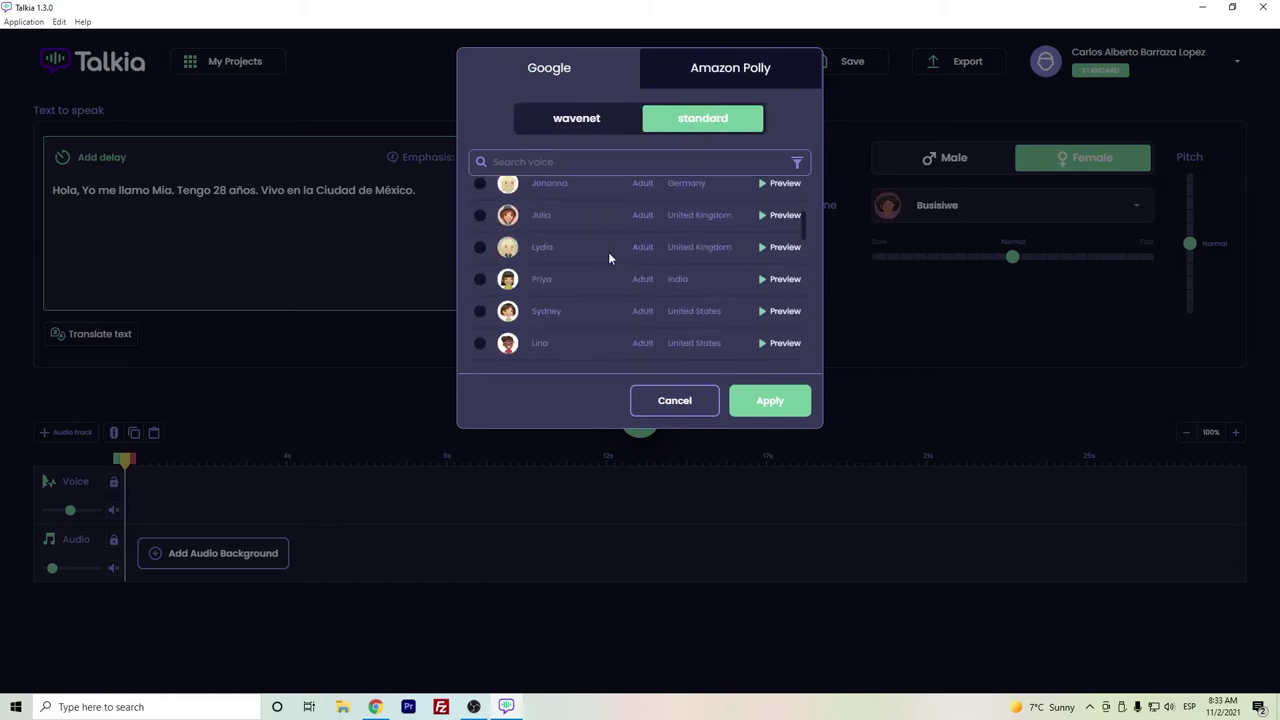
scroll(679, 238, down, 5)
scroll(704, 270, up, 3)
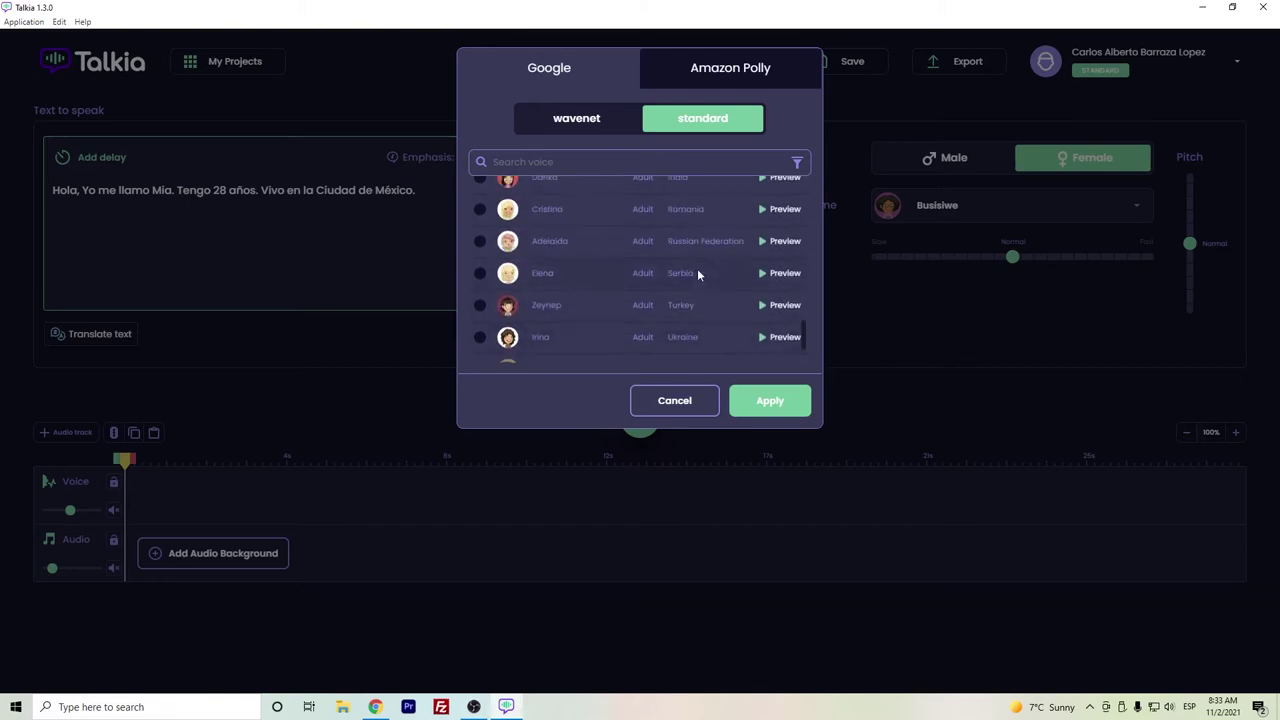
scroll(704, 268, up, 3)
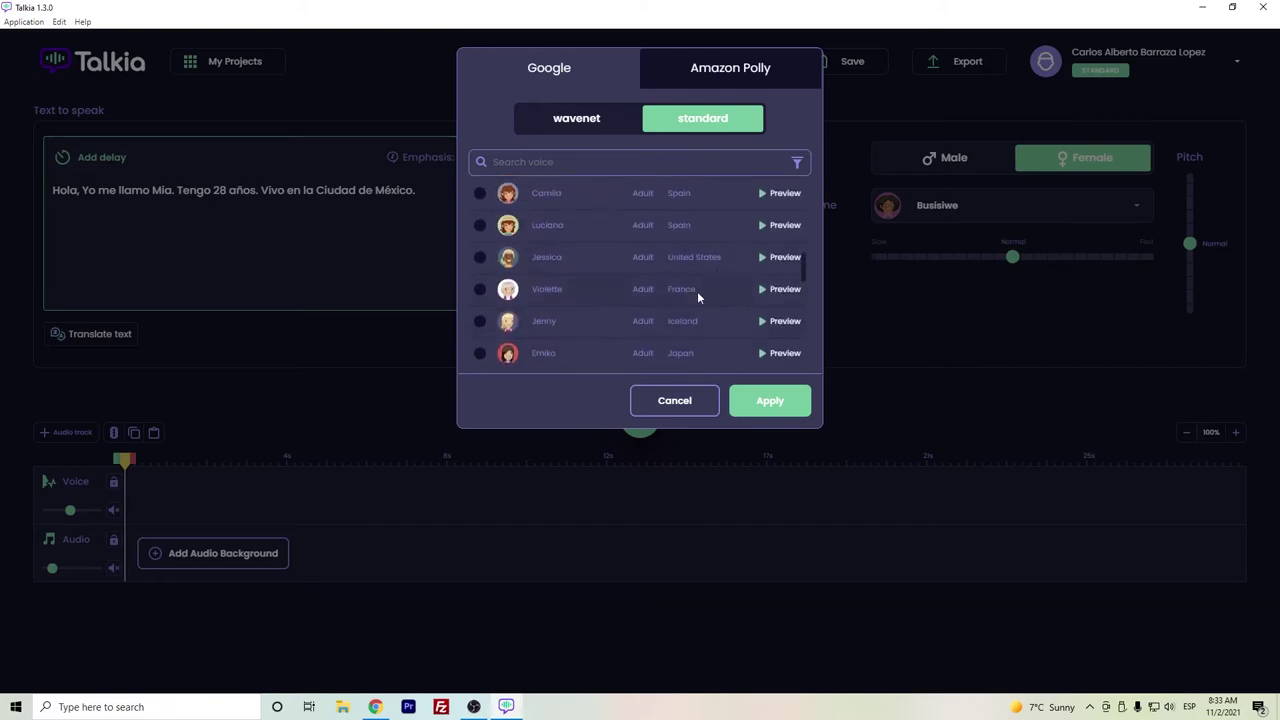
click(560, 259)
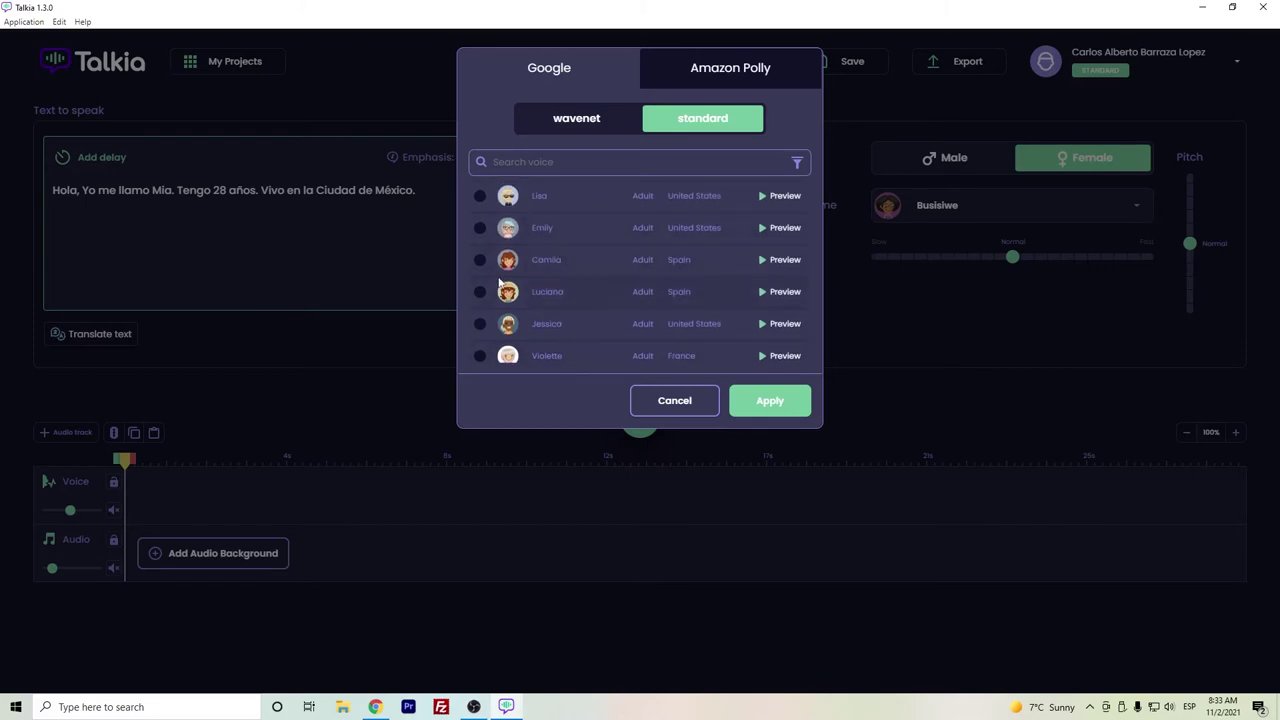
click(766, 401)
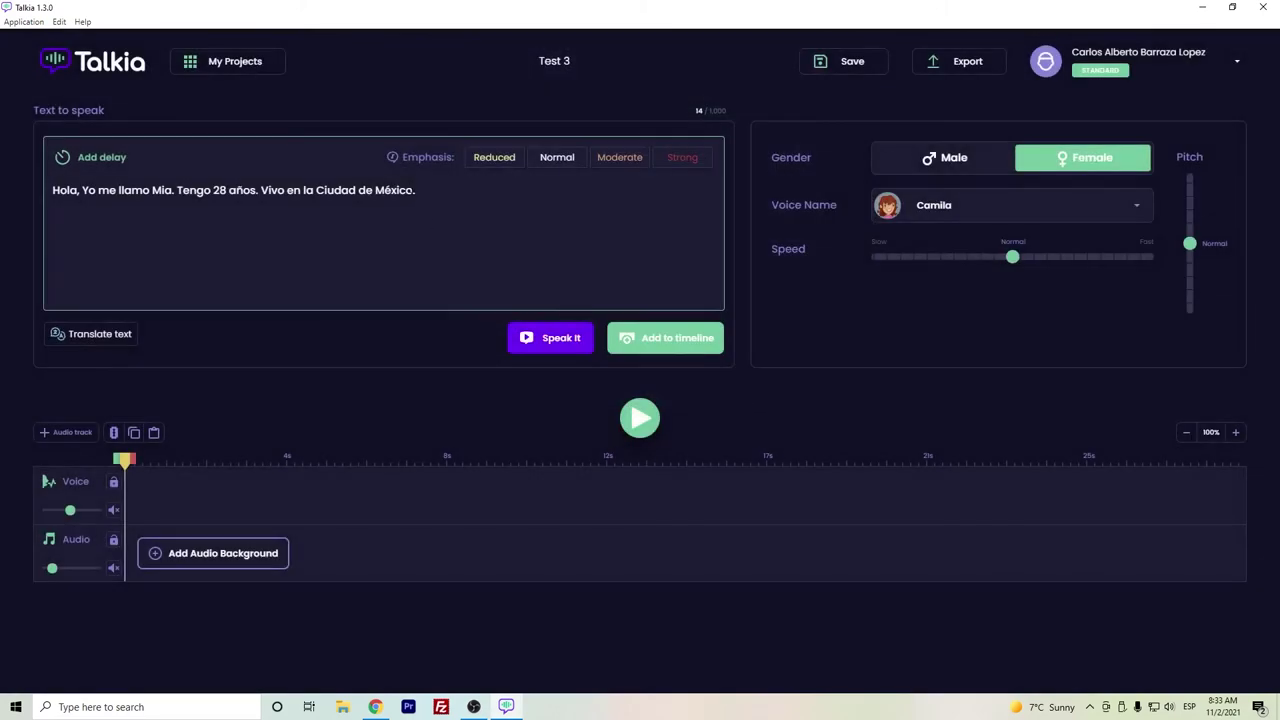
- Replace "Ciudad de México" with "Valencia" in the text and have it spoken
key(BackSpace)
key(BackSpace)
key(BackSpace)
key(BackSpace)
key(BackSpace)
key(BackSpace)
key(BackSpace)
key(BackSpace)
key(BackSpace)
key(BackSpace)
key(BackSpace)
key(BackSpace)
key(BackSpace)
key(BackSpace)
key(BackSpace)
key(BackSpace)
key(BackSpace)
text(Valencia)
click(560, 337)
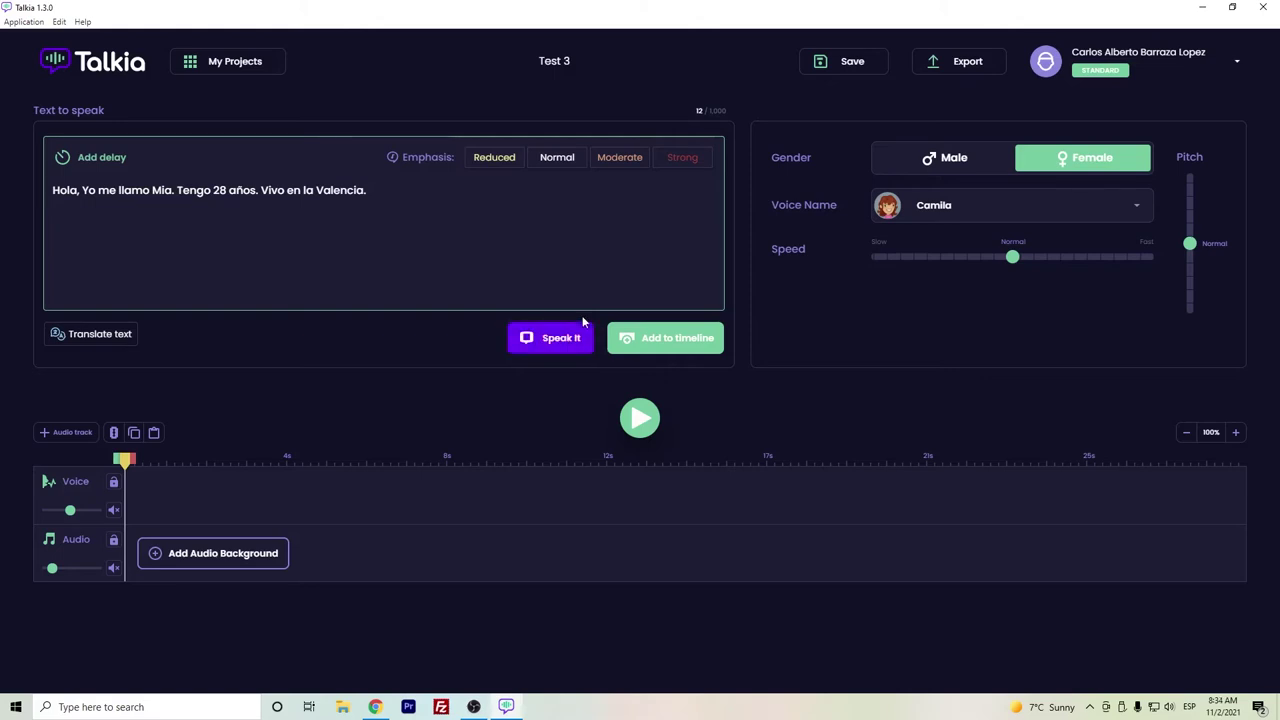
- Stop the spoken playback and delete "la" so the sentence reads "Vivo en Valencia."
click(563, 337)
key(BackSpace)
key(BackSpace)
key(BackSpace)
- Compare the Google wavenet and standard voices and apply the wavenet voice Emma from the United States
click(883, 215)
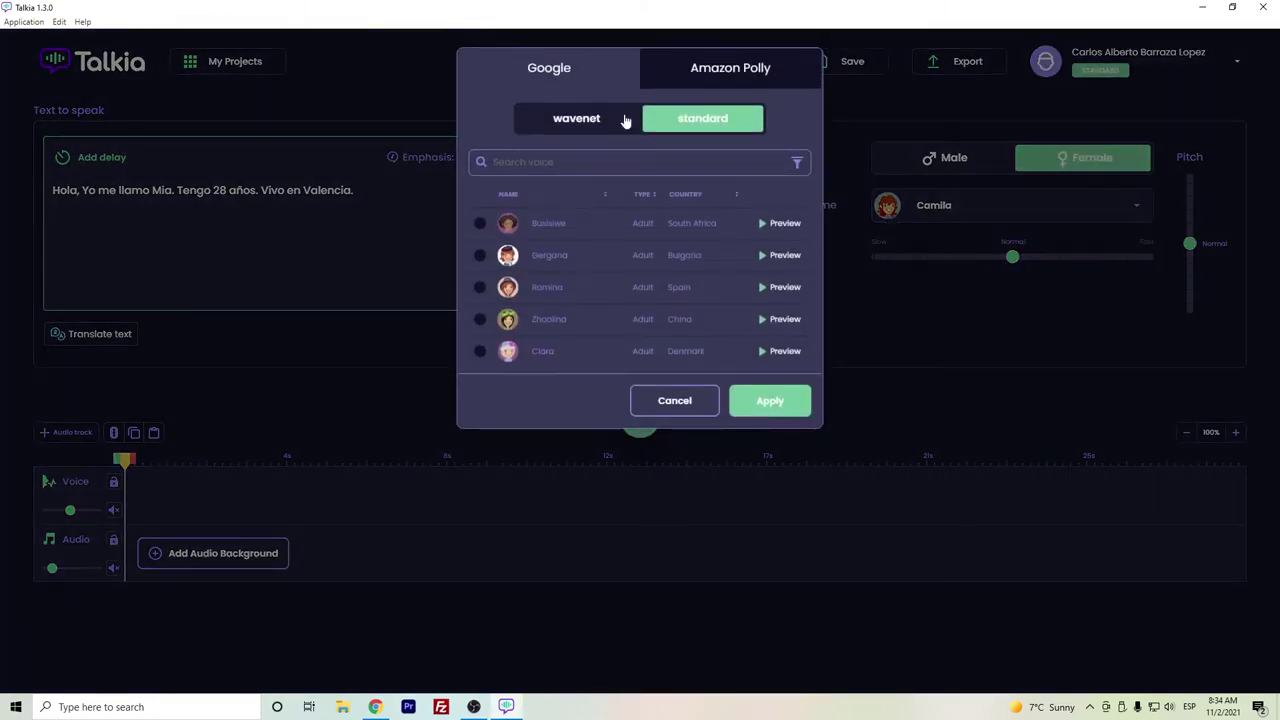
click(577, 120)
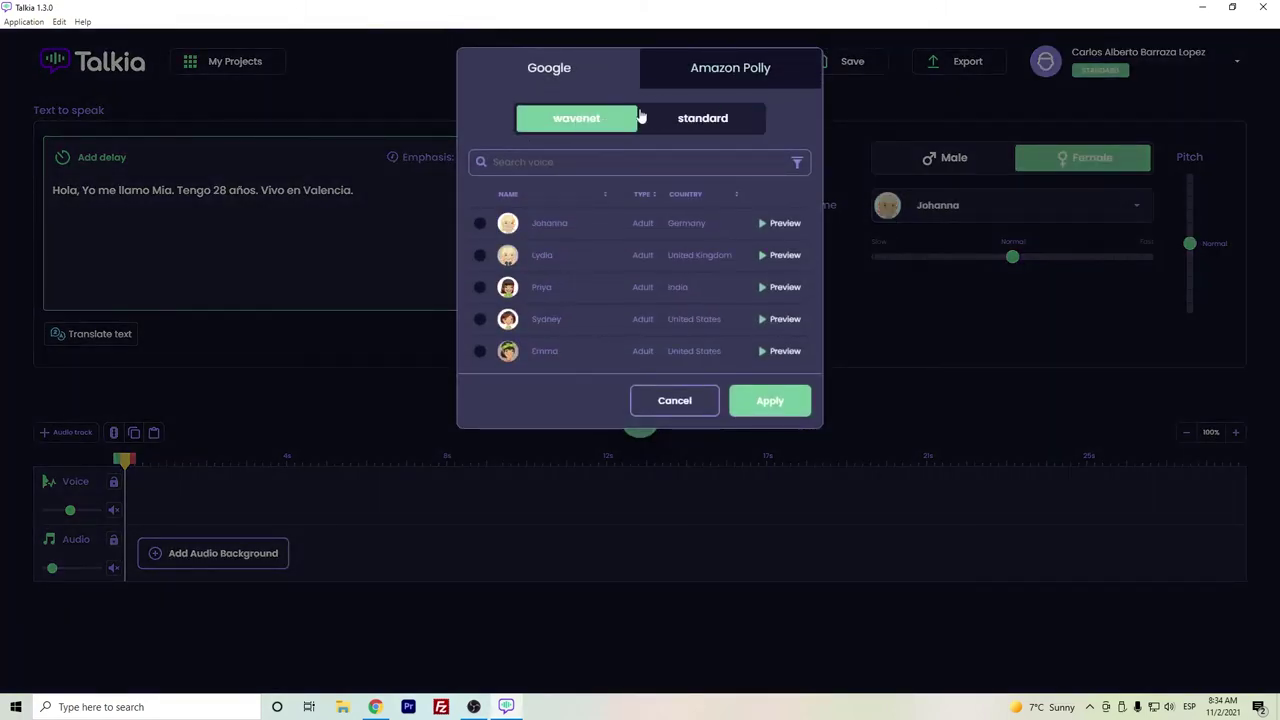
scroll(688, 264, down, 5)
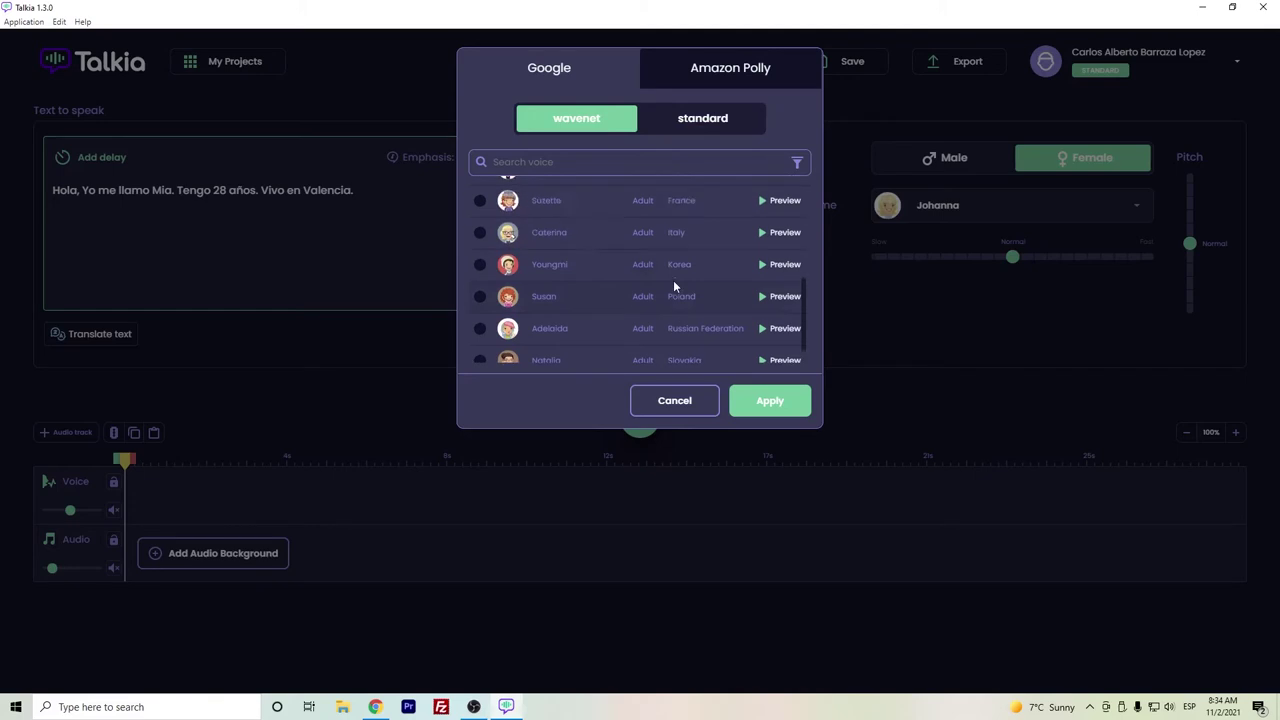
scroll(673, 286, up, 5)
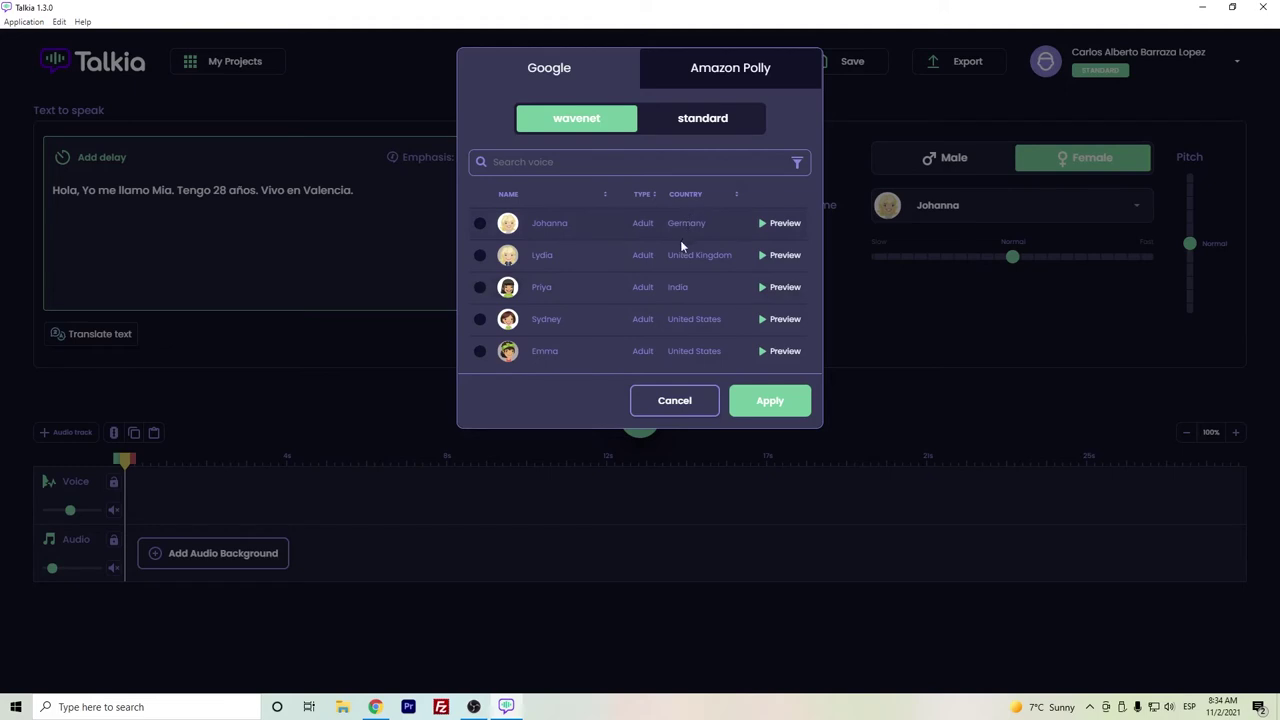
click(726, 126)
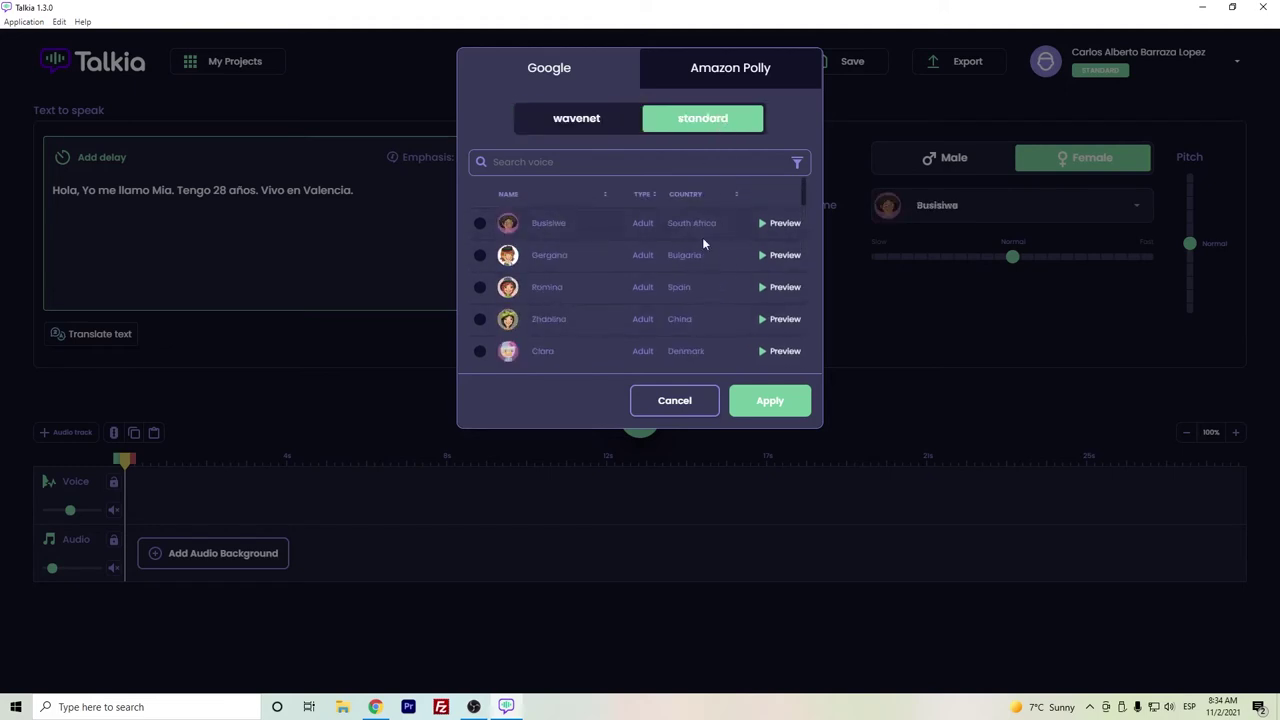
click(602, 106)
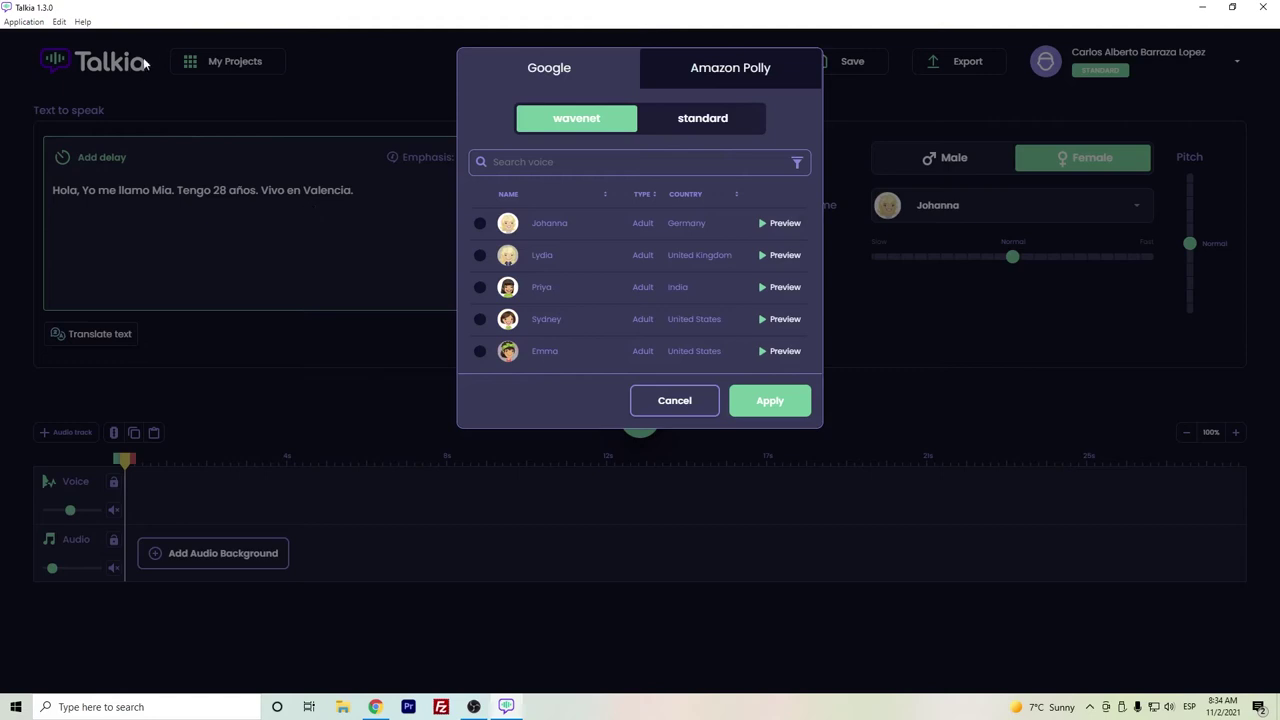
scroll(628, 289, down, 5)
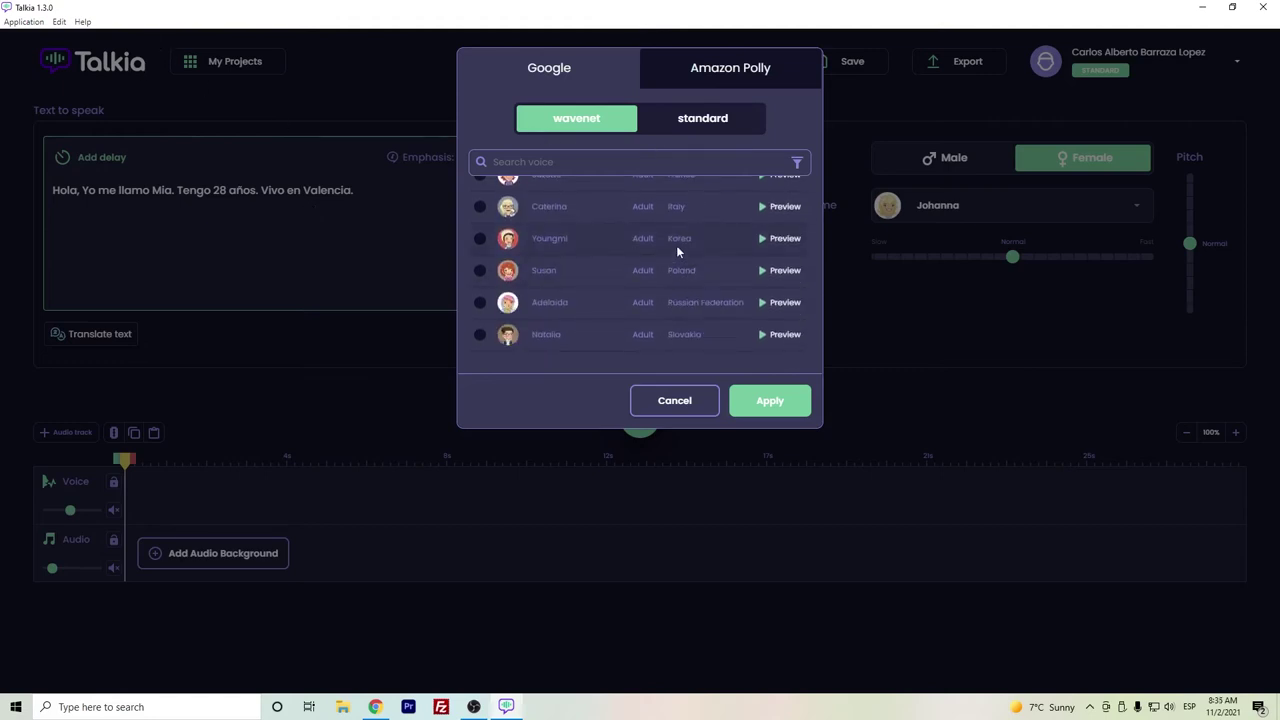
scroll(692, 215, up, 5)
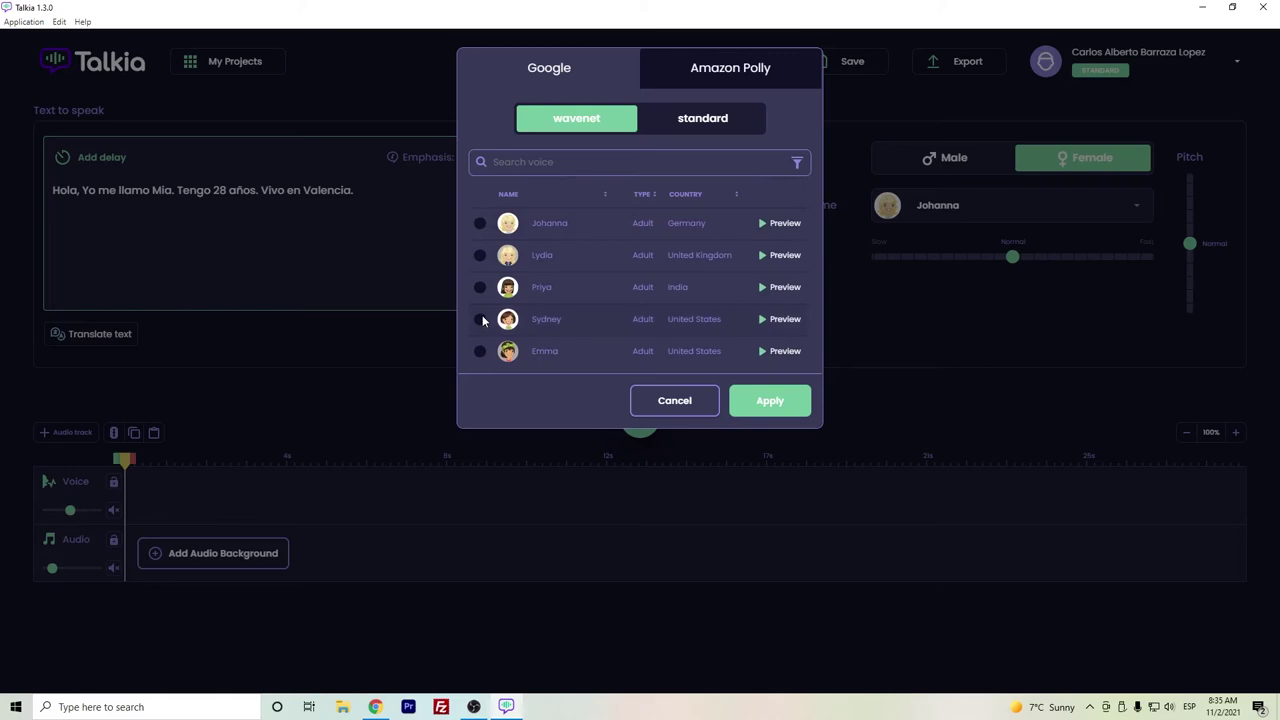
click(479, 351)
click(768, 404)
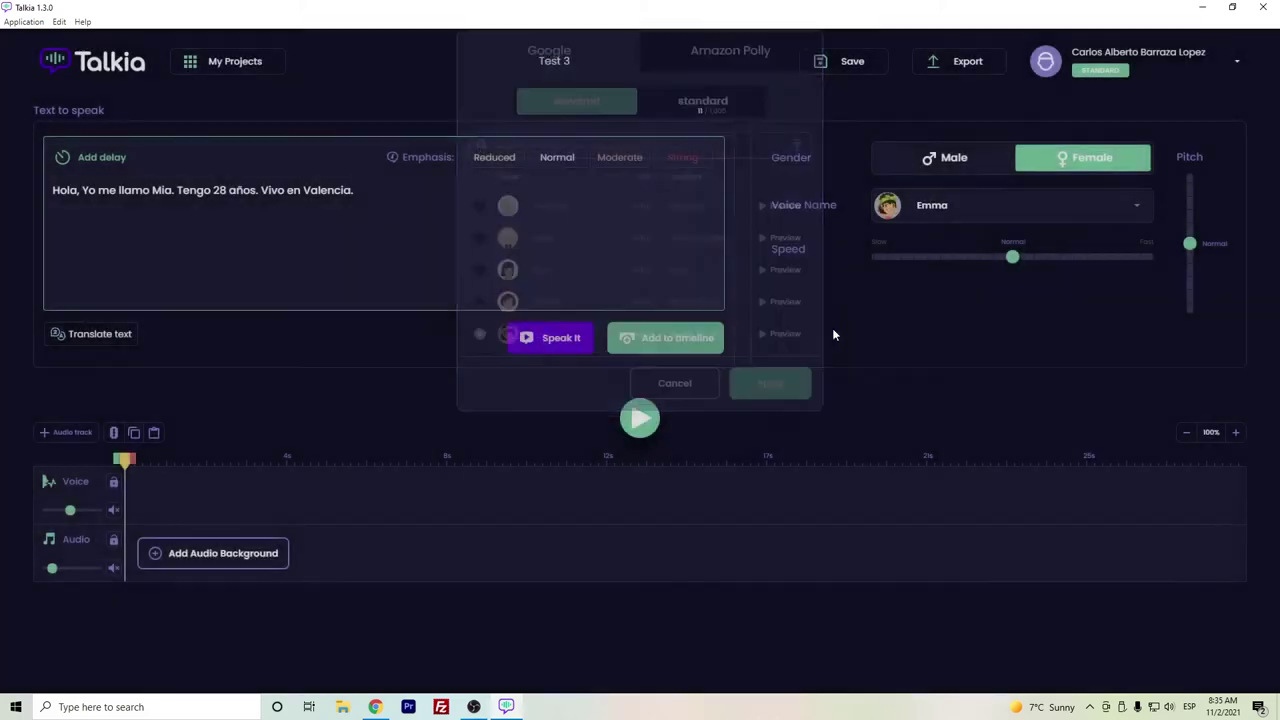
- Replace the text with "Hello, I am Emma. I work in New York." and have it spoken
click(173, 190)
key(BackSpace)
key(BackSpace)
key(BackSpace)
key(BackSpace)
key(BackSpace)
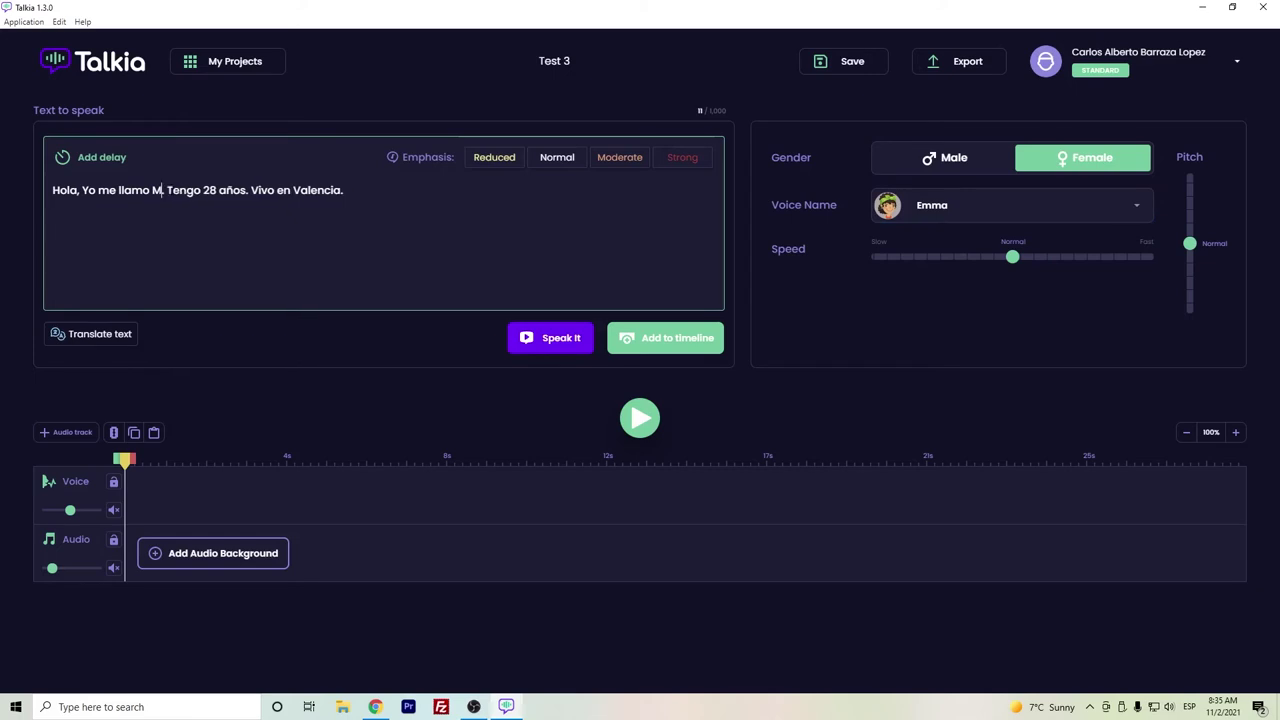
triple_click(172, 190)
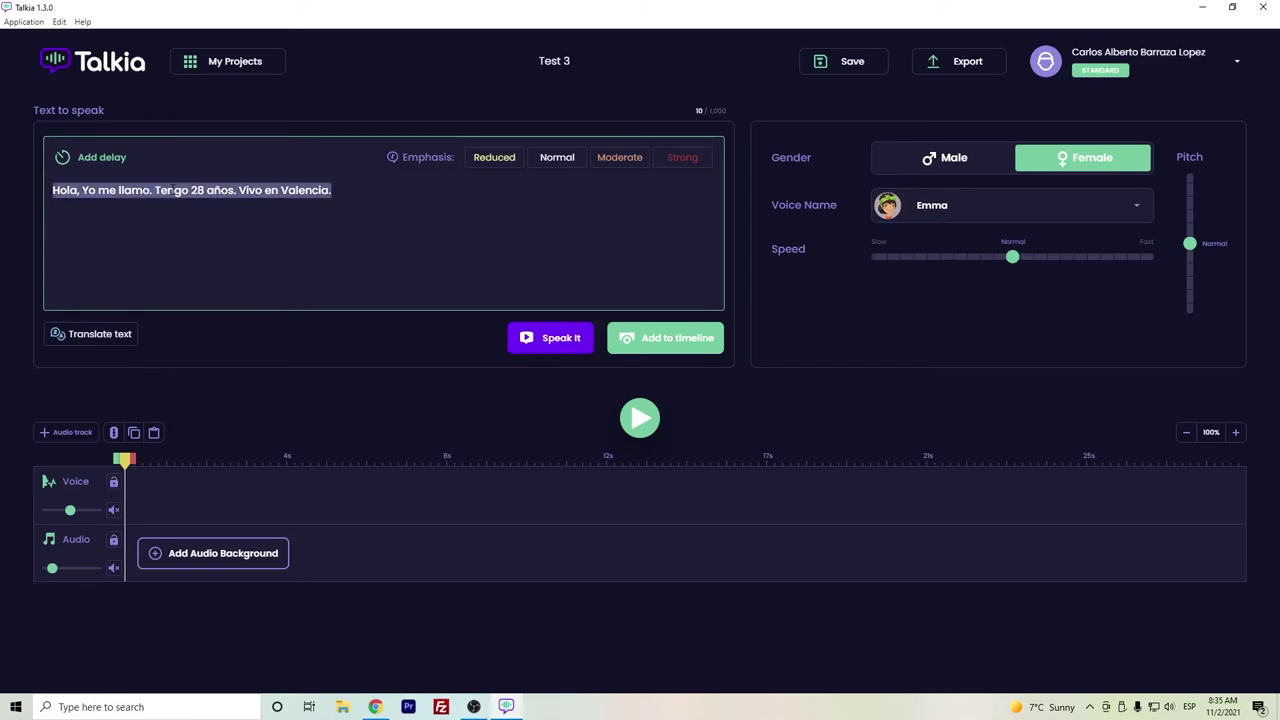
text(Hello, I am Emma)
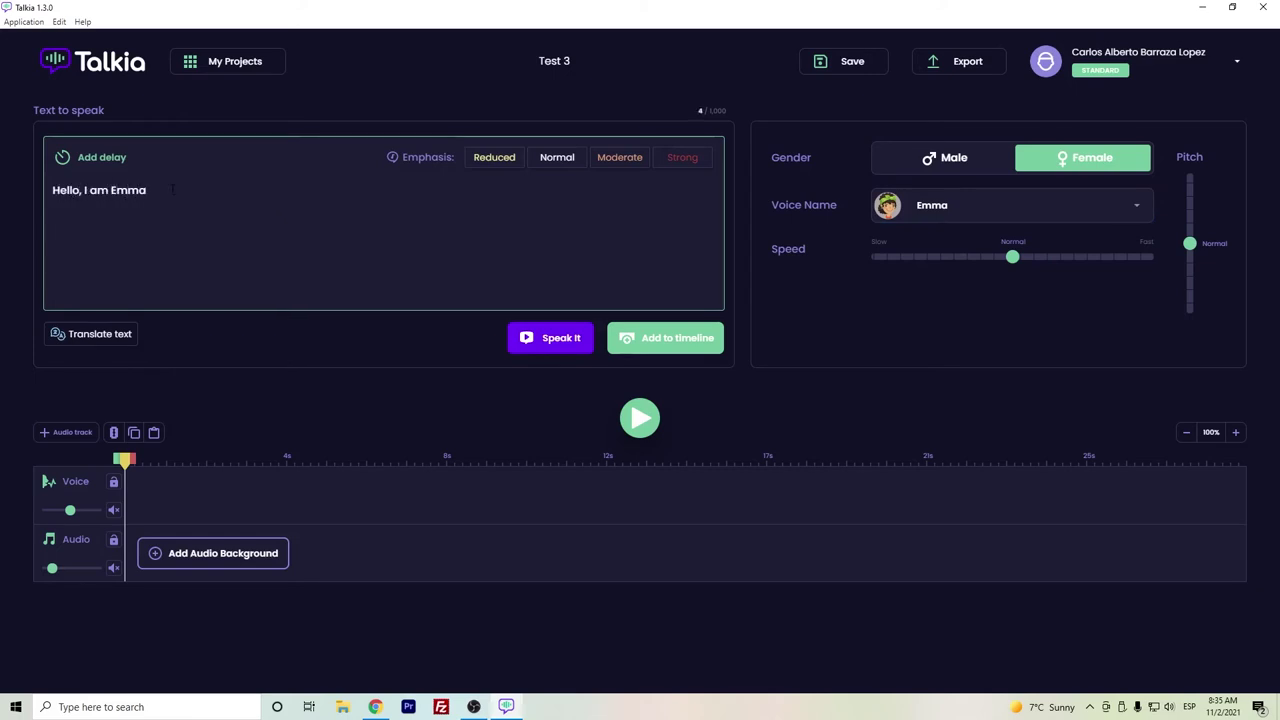
text(. I work in New York.)
click(576, 346)
- Switch the voice gender to male and browse the Google wavenet and standard voices and the Amazon Polly wavenet voices
click(954, 157)
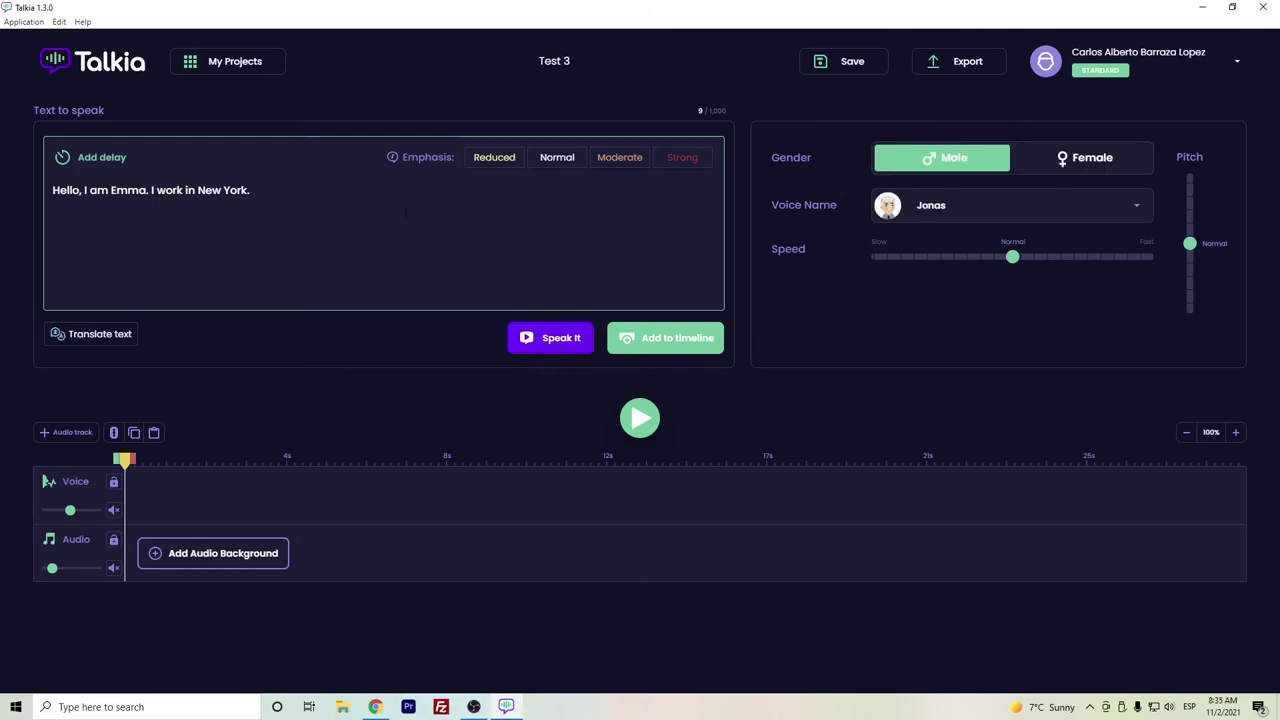
click(935, 208)
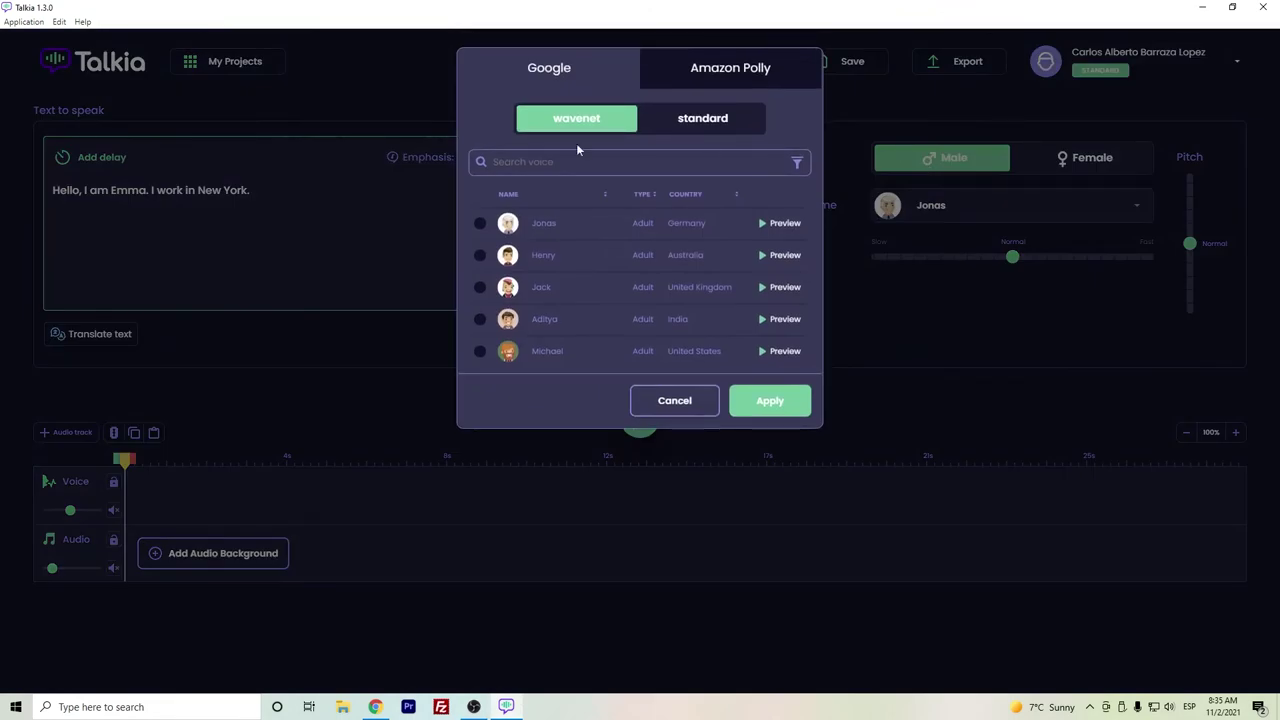
scroll(632, 254, down, 1)
click(695, 63)
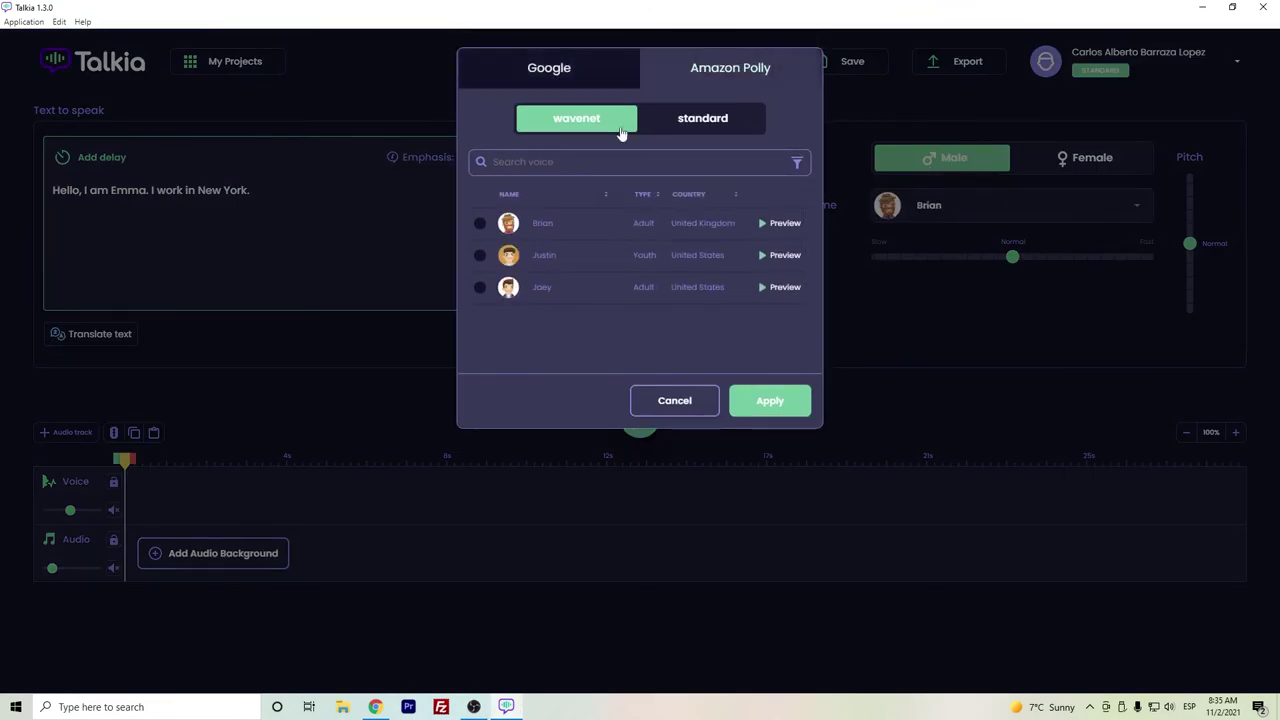
click(609, 63)
scroll(595, 240, down, 3)
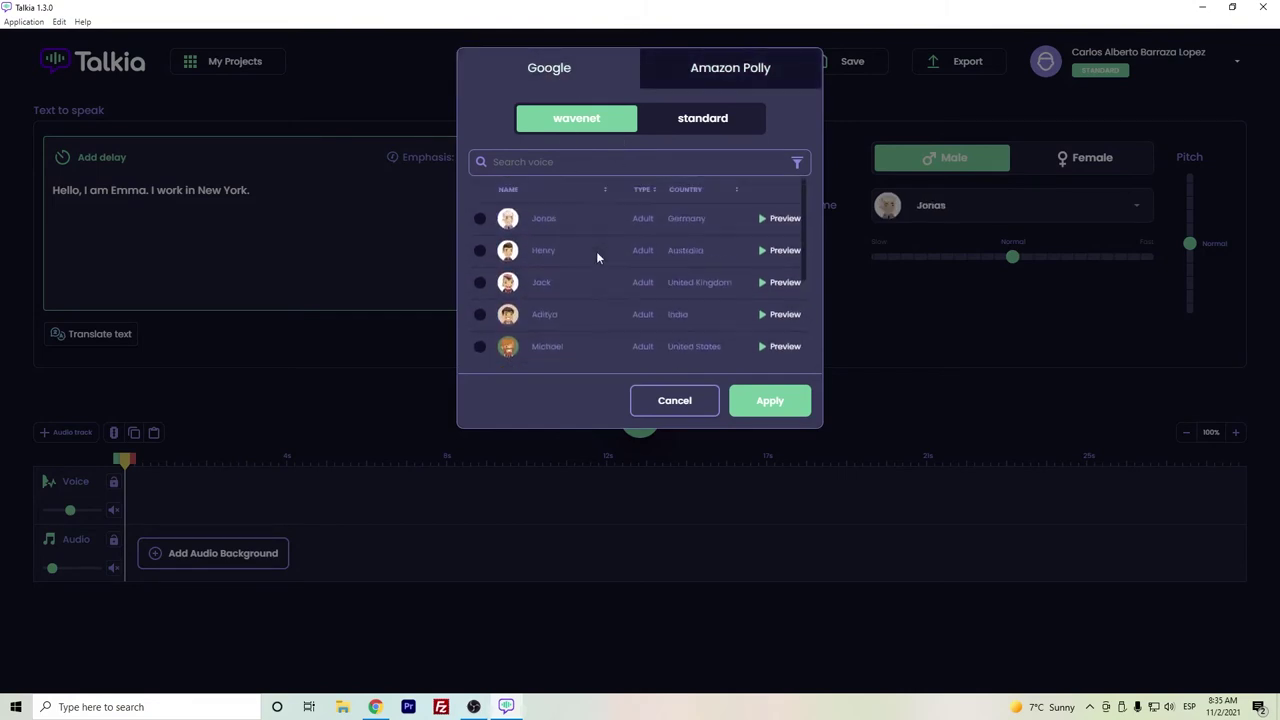
click(684, 122)
scroll(694, 268, down, 5)
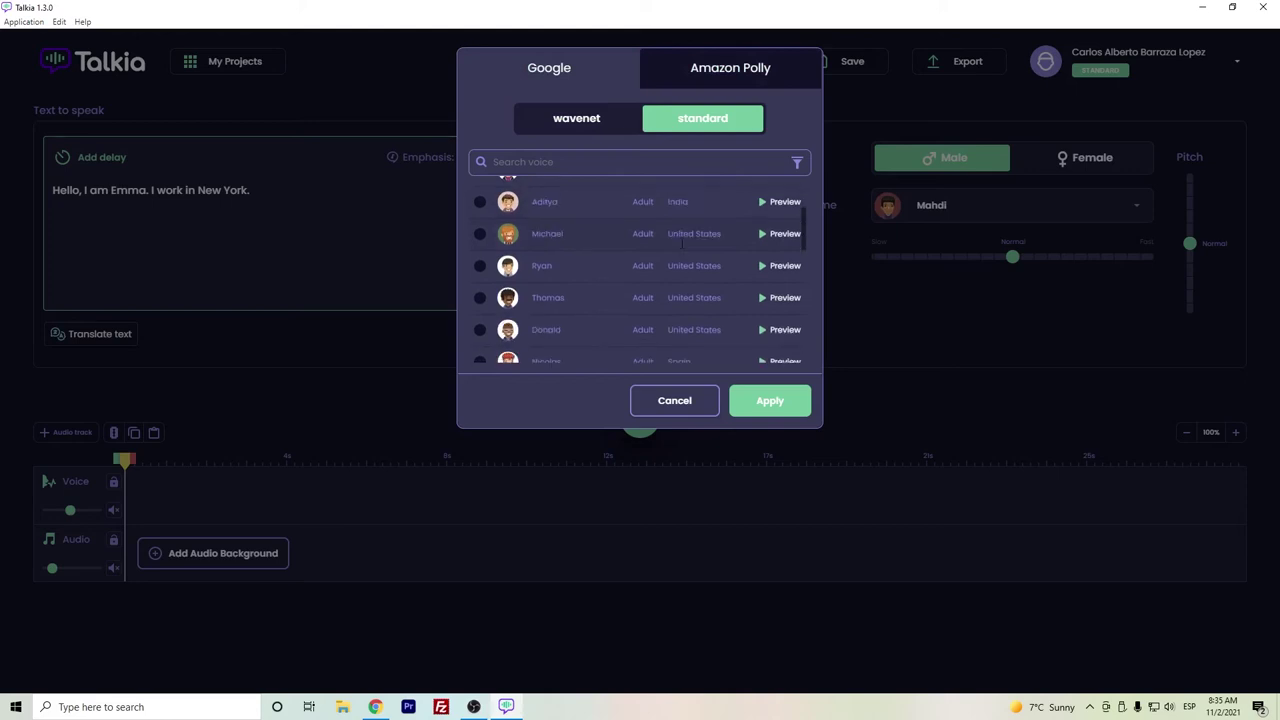
scroll(694, 268, down, 6)
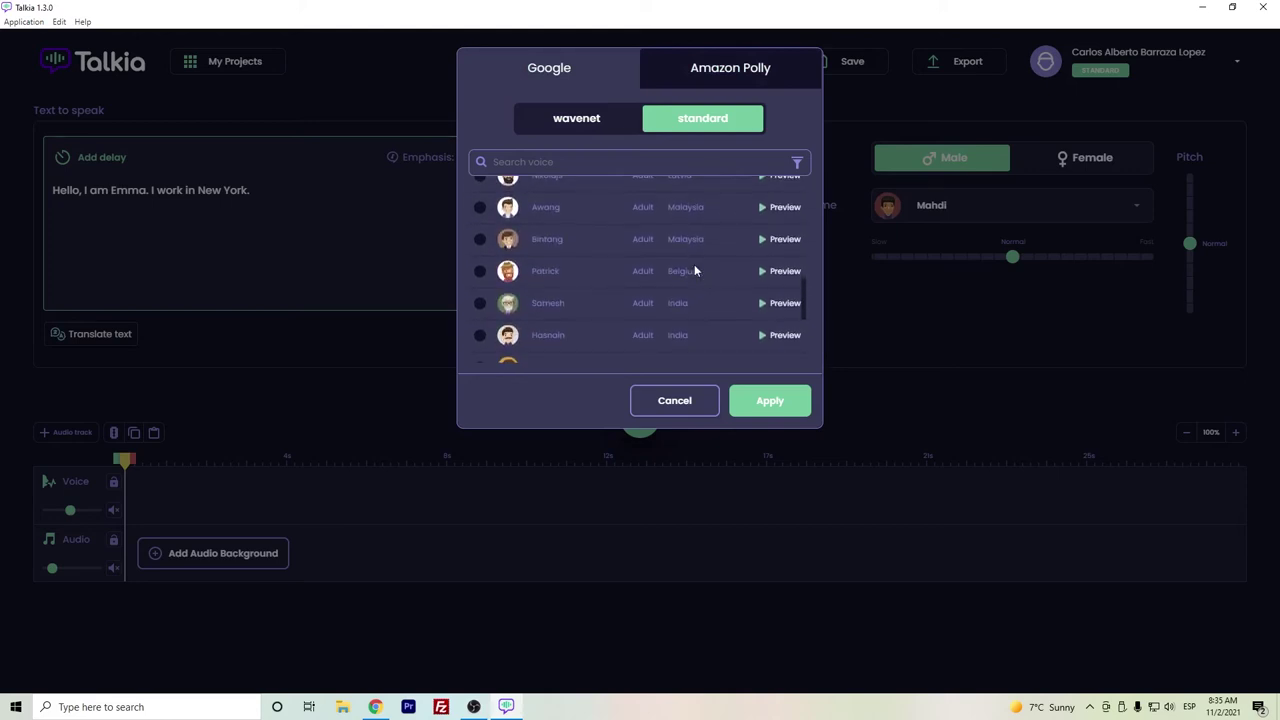
scroll(709, 273, up, 10)
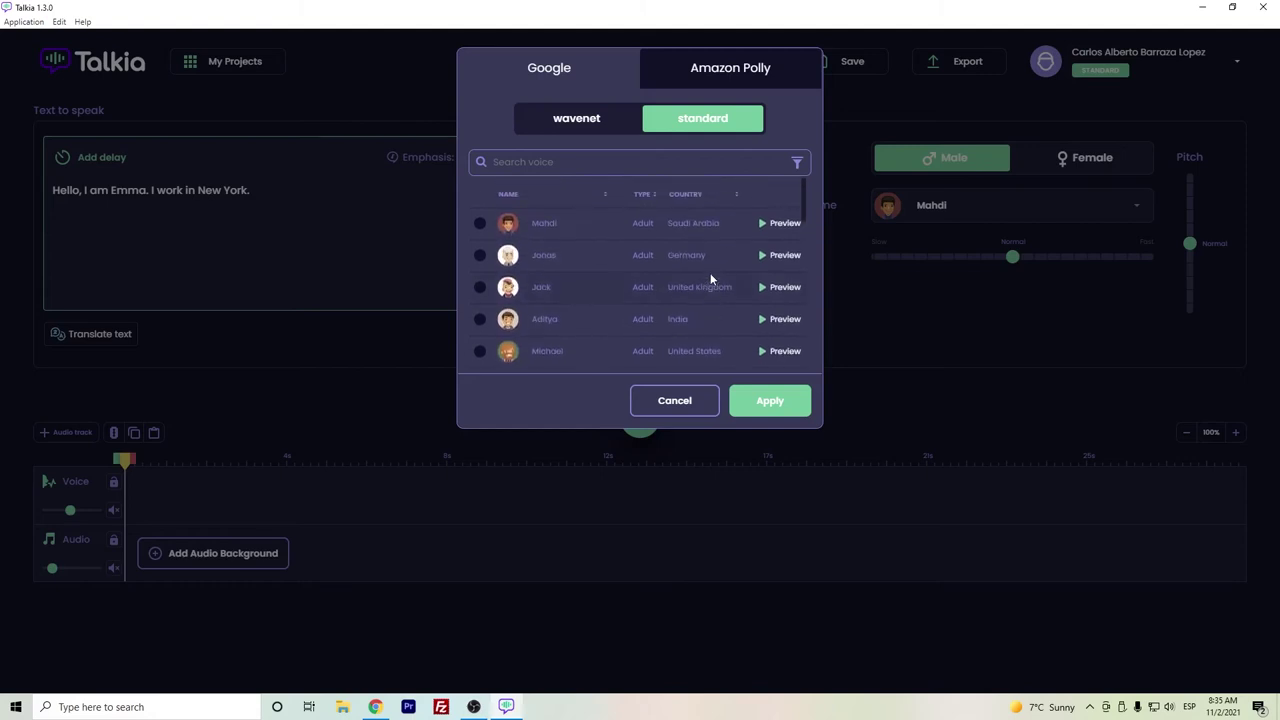
scroll(704, 255, down, 3)
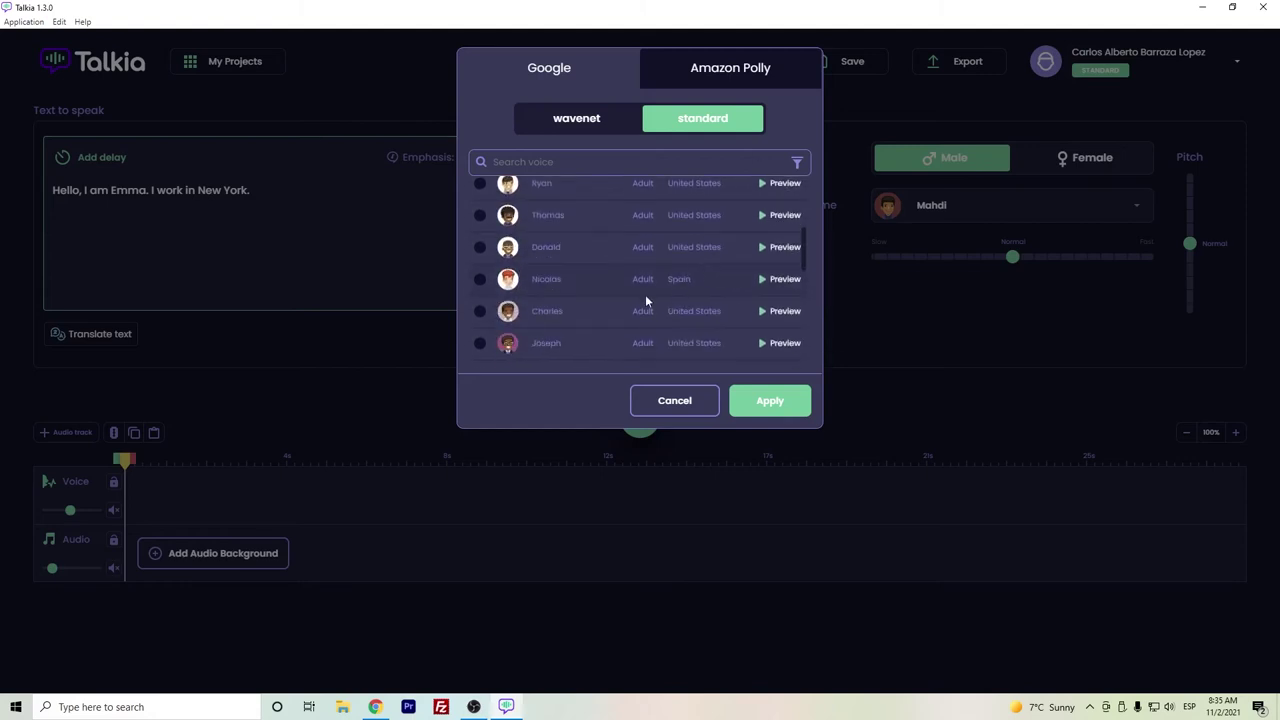
- Apply the standard Amazon Polly voice Miguel from the United States
click(672, 88)
scroll(589, 280, up, 3)
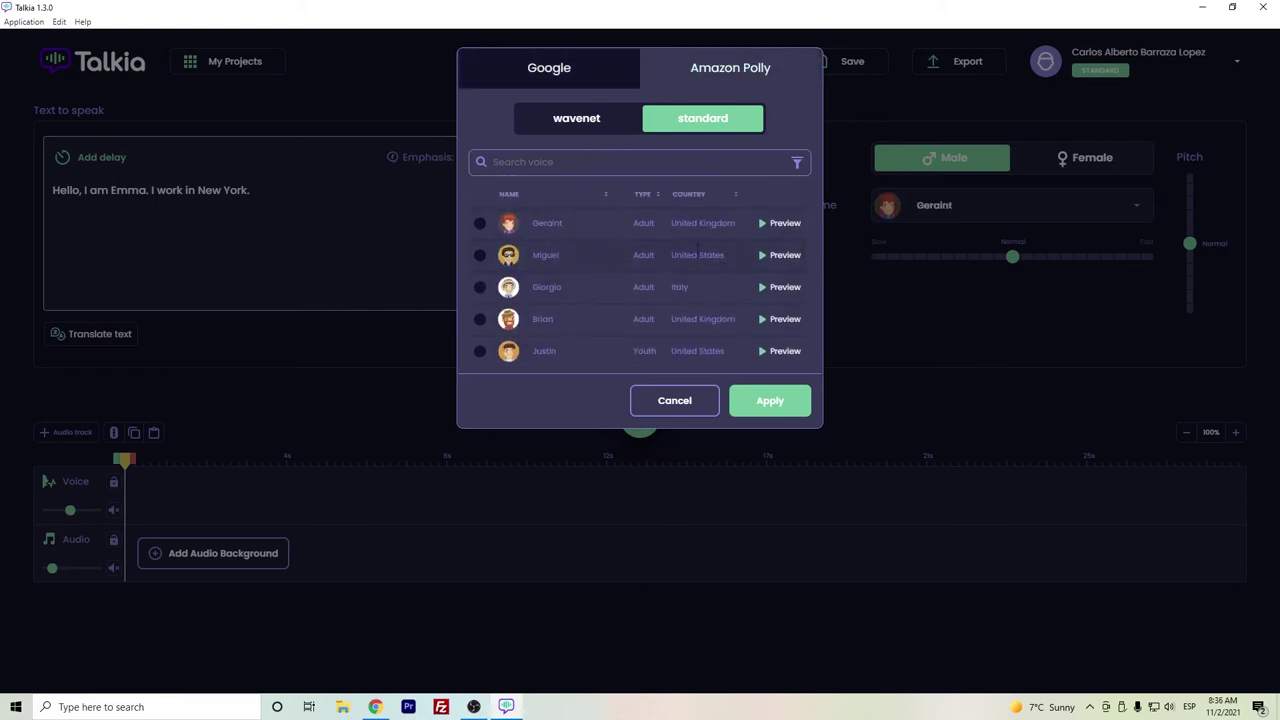
click(478, 255)
click(771, 404)
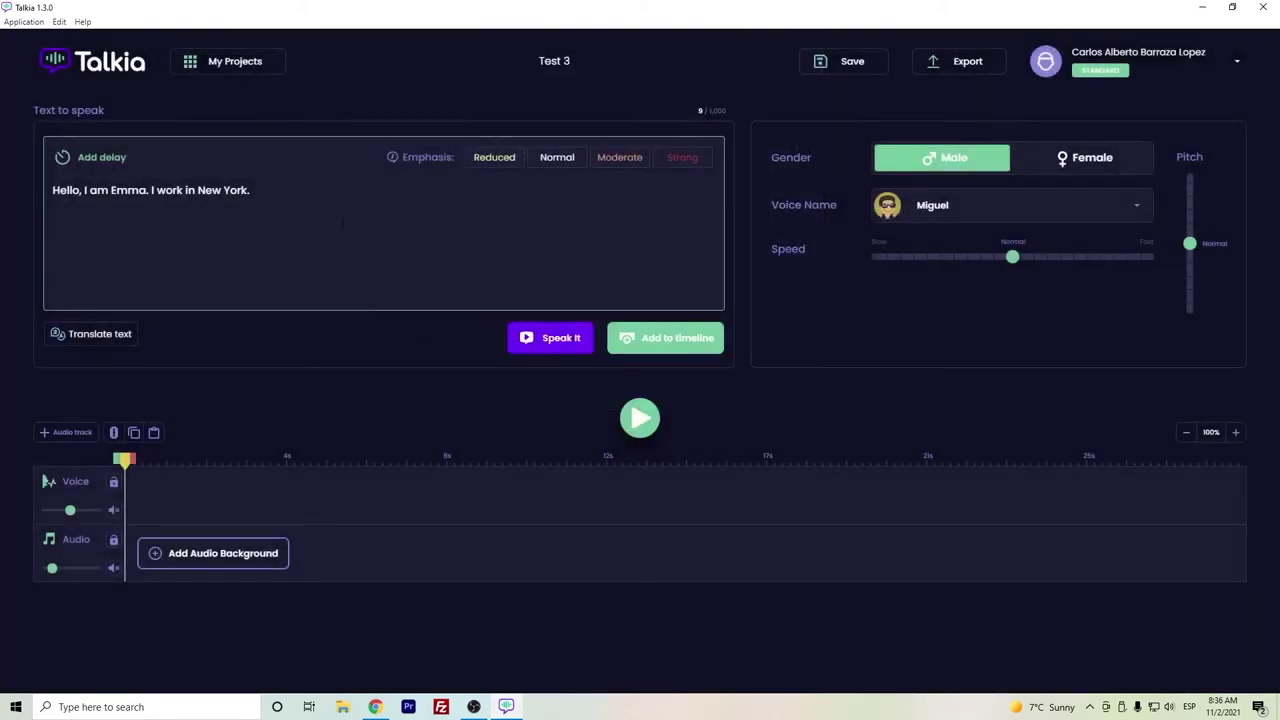
- Replace the text with "Hola, Yo soy Miguel. Tengo 40 años." and have it spoken
drag(343, 222, 1, 165)
text(Hola)
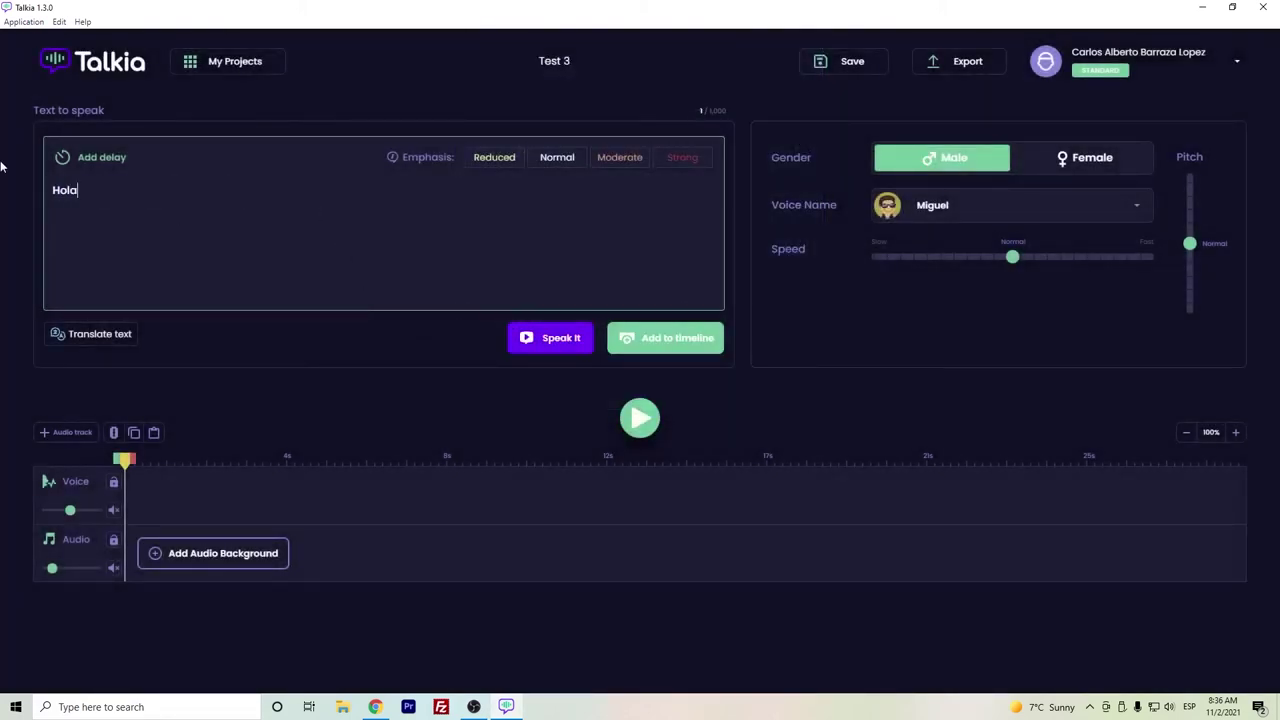
text(, Yo soy Miguel. Tengo 40 años.)
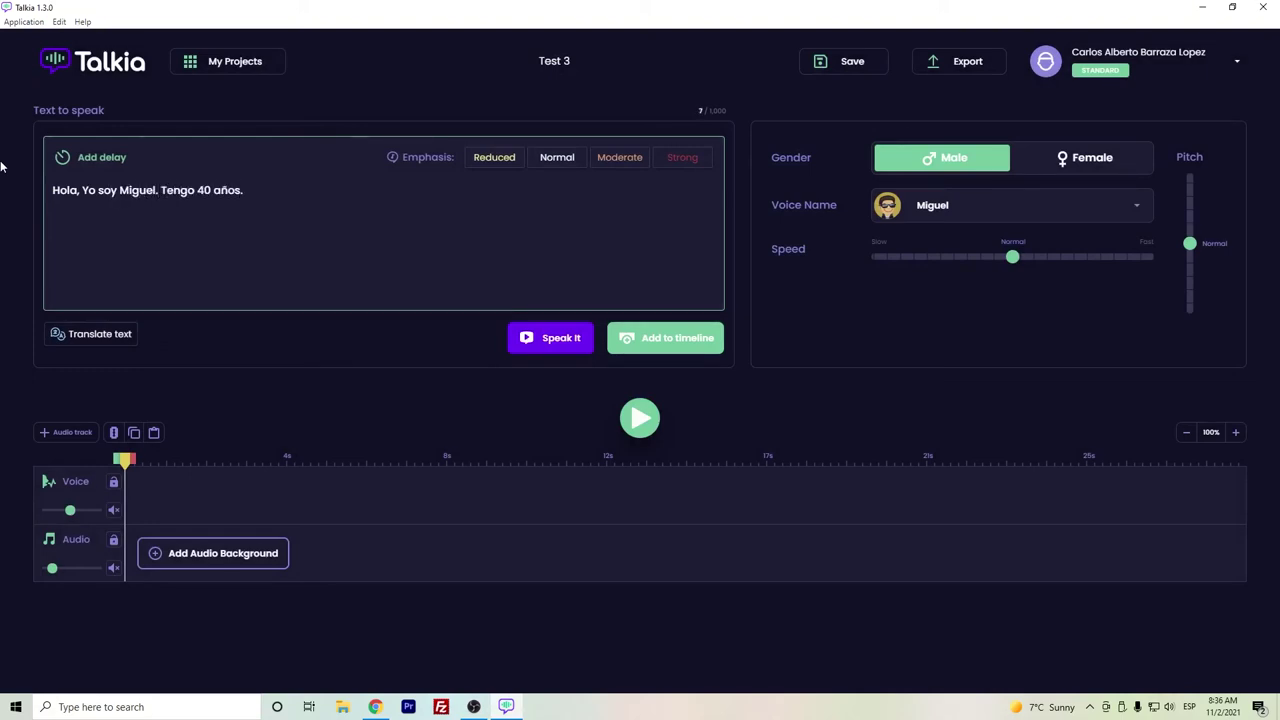
click(555, 340)
- Raise the voice pitch slightly and then to 15.2, having the text spoken at each setting
mouse_move(1012, 257)
mouse_down()
mouse_move(1046, 259)
mouse_move(1012, 257)
mouse_up()
mouse_move(1192, 249)
mouse_move(1189, 243)
mouse_down()
mouse_move(1189, 221)
mouse_move(1190, 235)
mouse_up()
click(573, 333)
click(536, 338)
mouse_move(1190, 237)
drag(1190, 237, 1190, 189)
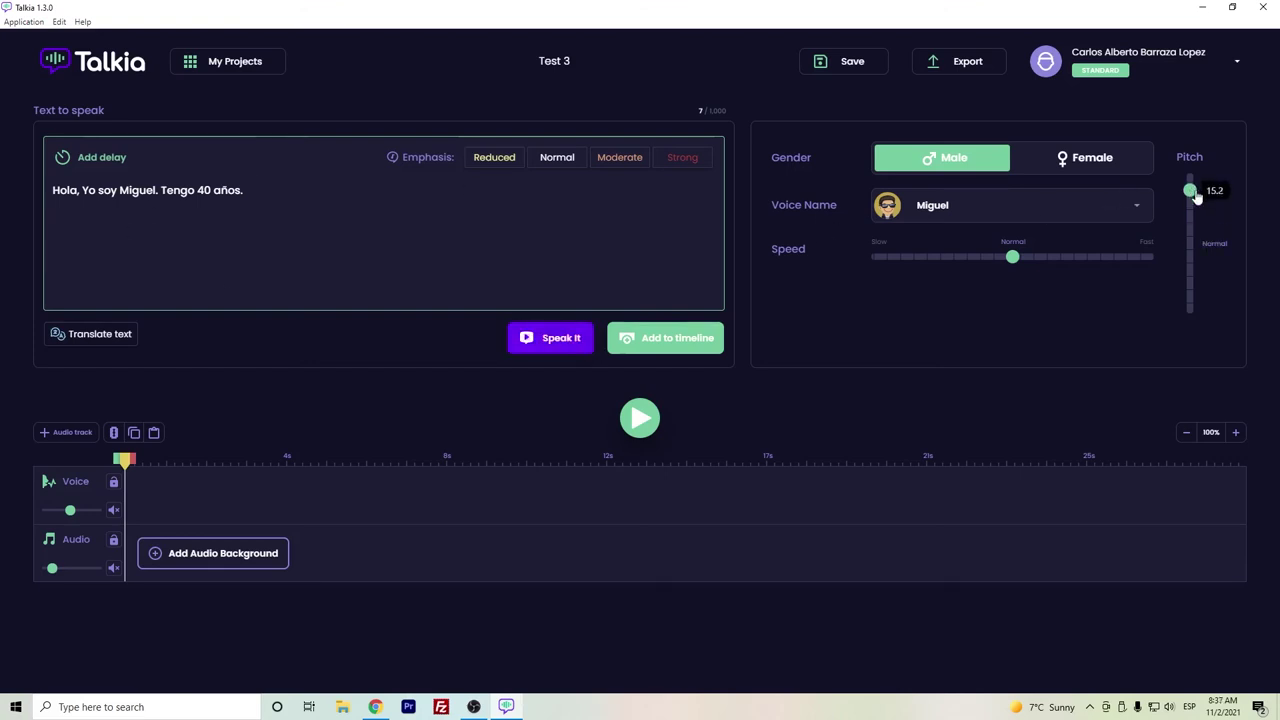
click(538, 337)
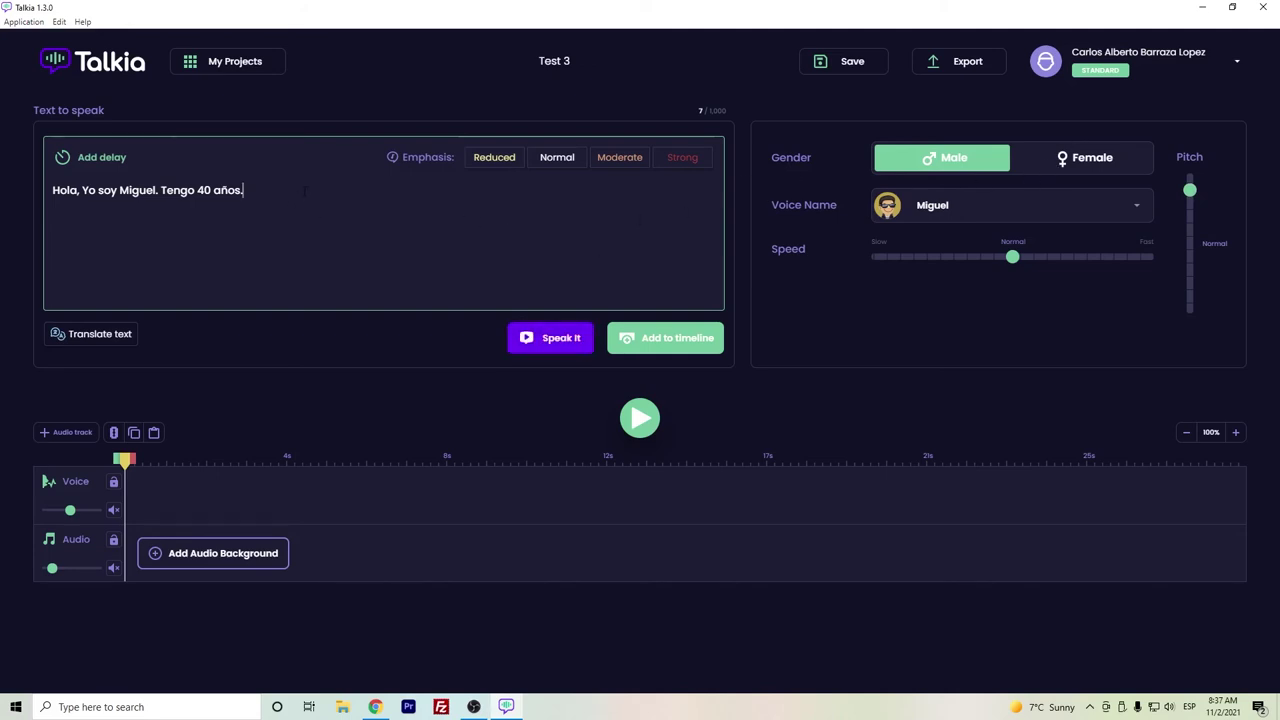
- Translate the text from Spanish to English
click(106, 334)
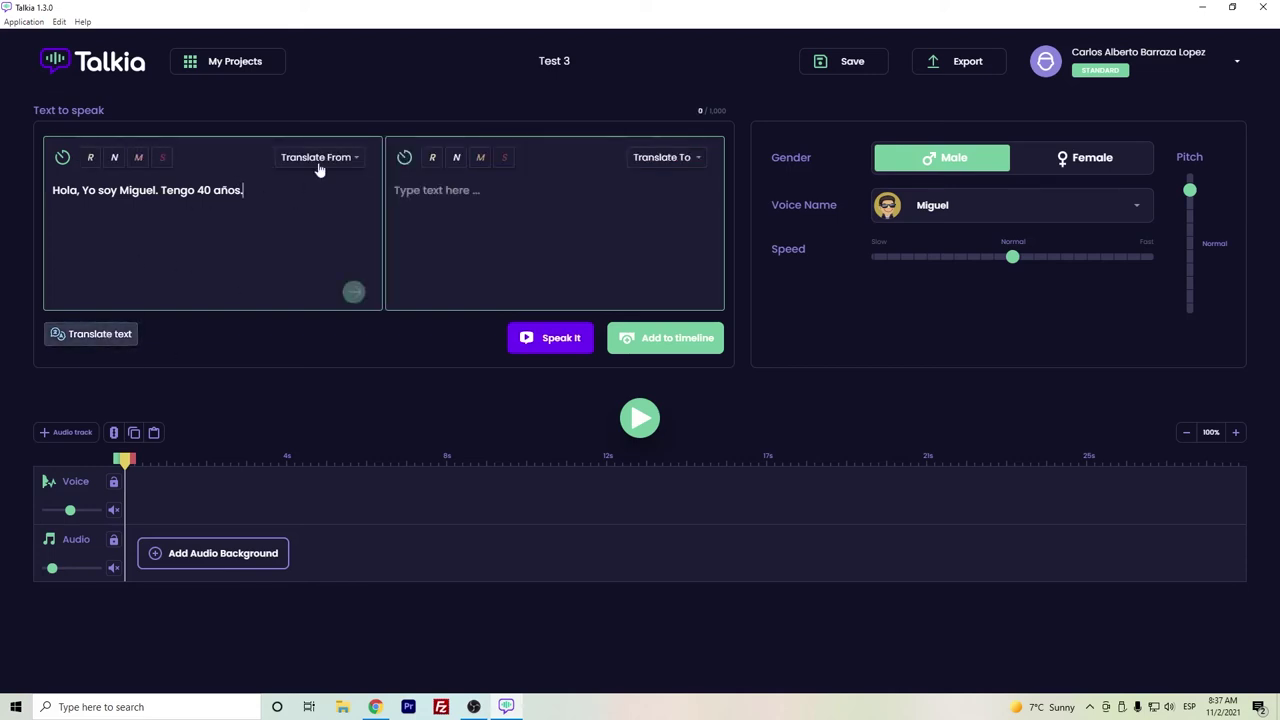
click(315, 162)
text(sp)
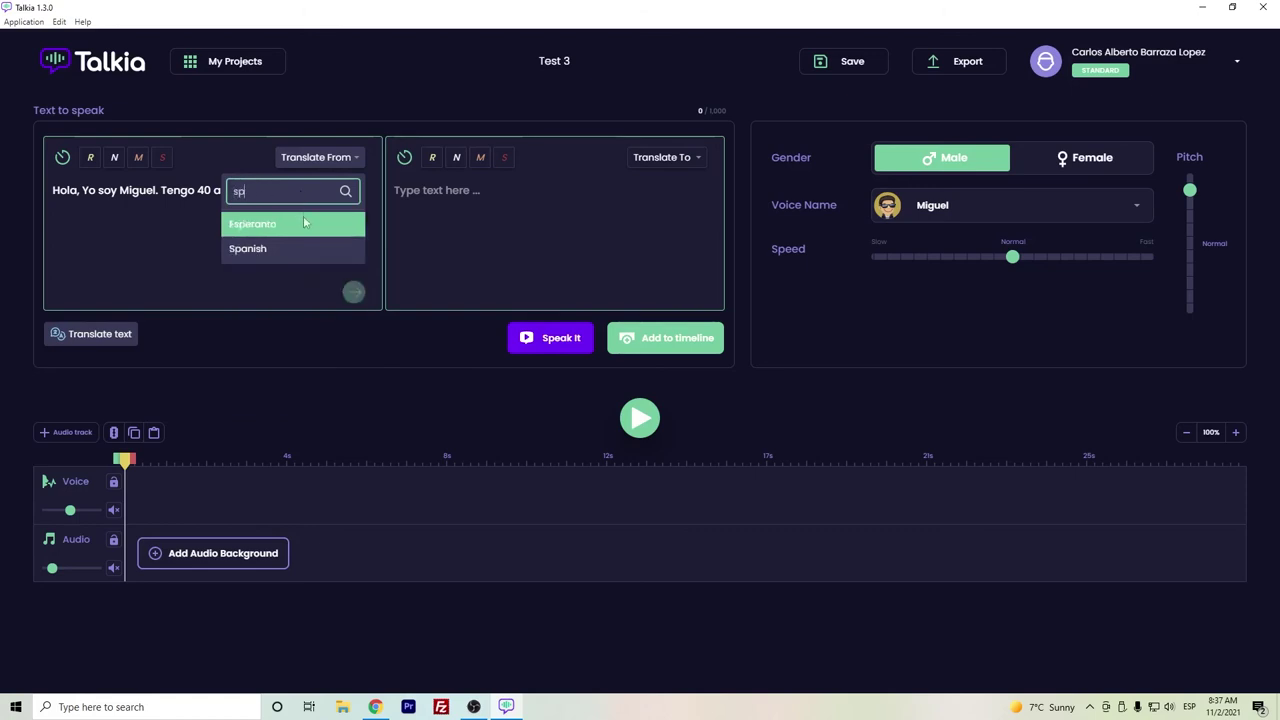
click(285, 247)
click(666, 162)
click(624, 199)
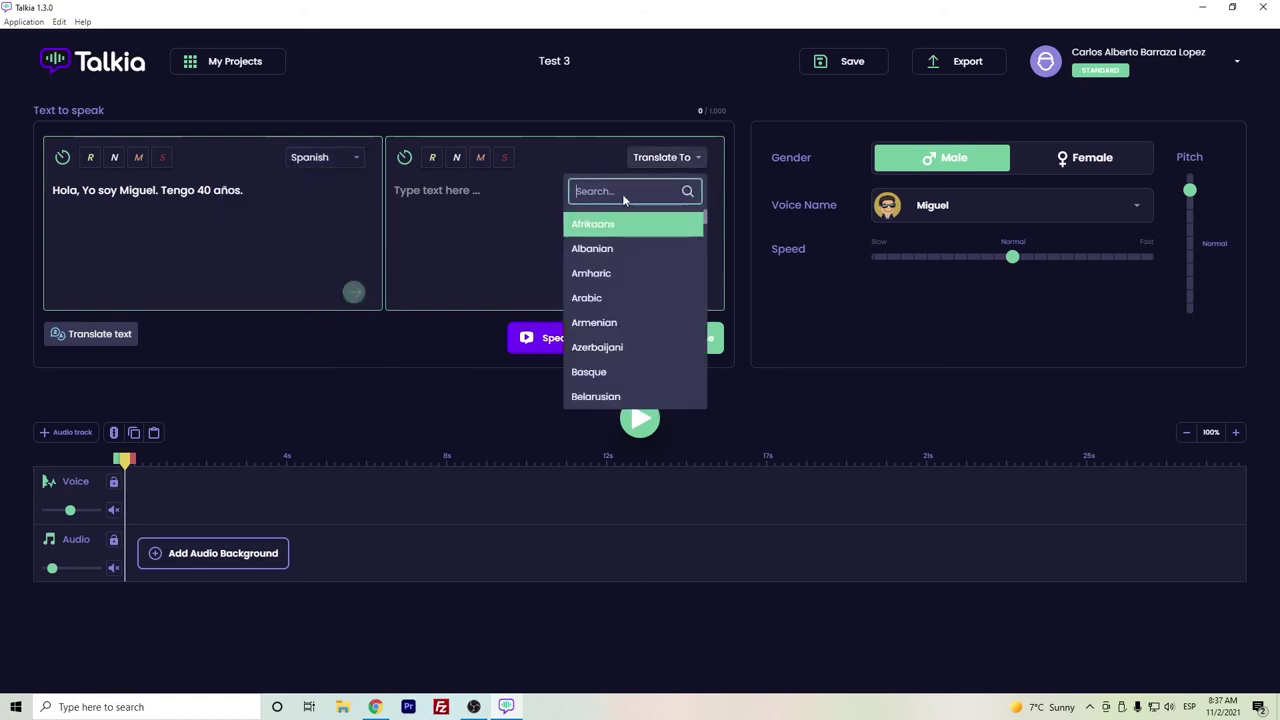
text(en)
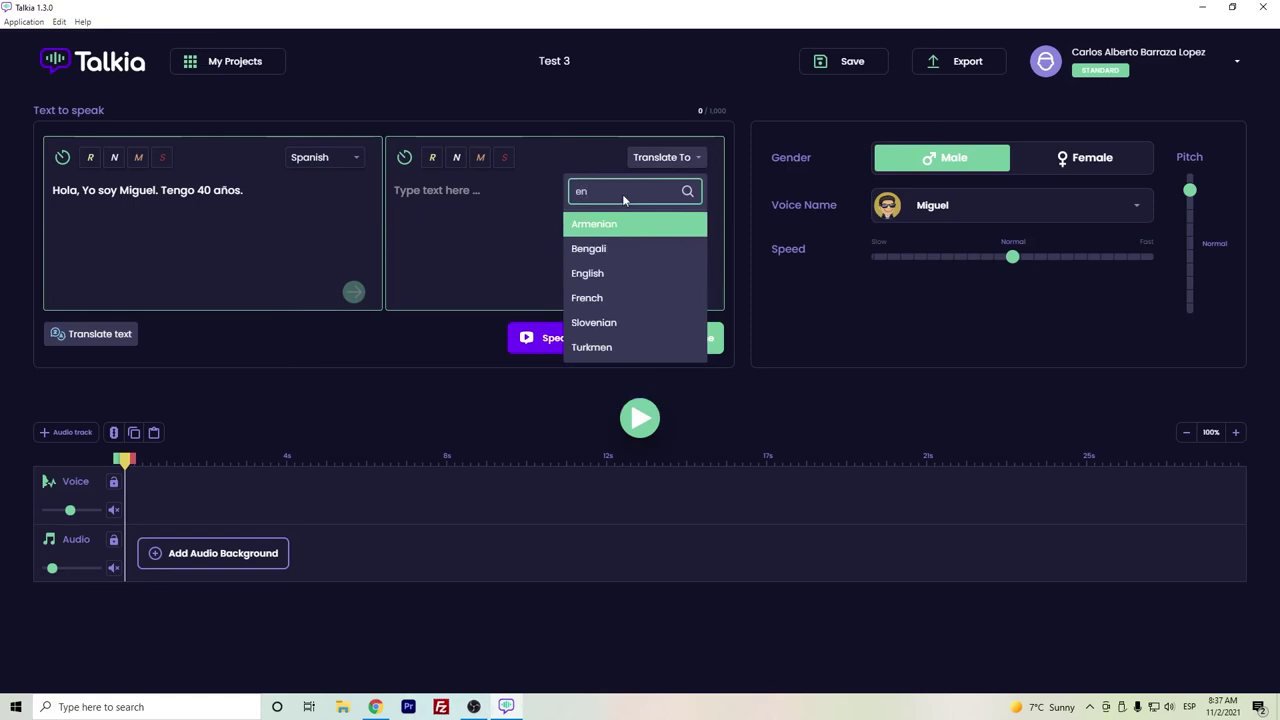
click(618, 275)
click(354, 293)
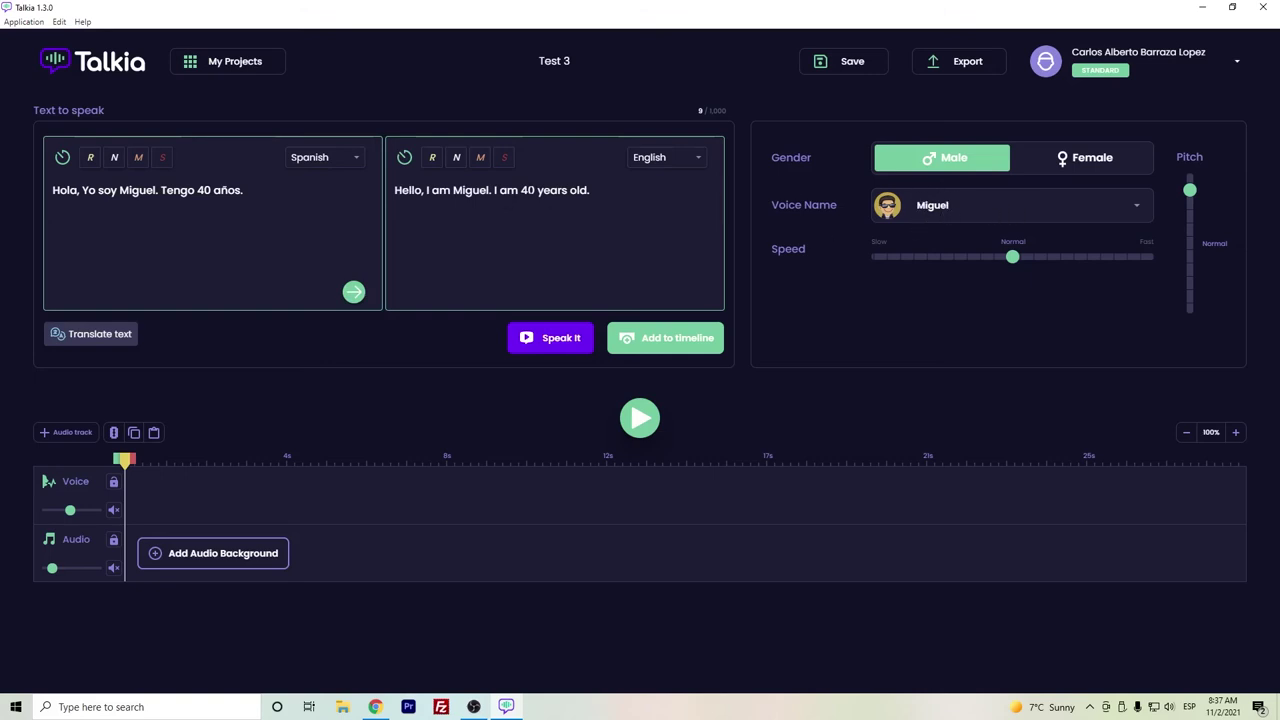
- Have the English translation spoken and lower the voice pitch back to about Normal
double_click(527, 190)
click(566, 340)
drag(1196, 192, 1198, 239)
click(520, 190)
- Browse the male Amazon Polly voices and apply the wavenet voice Joey from the United States
click(980, 206)
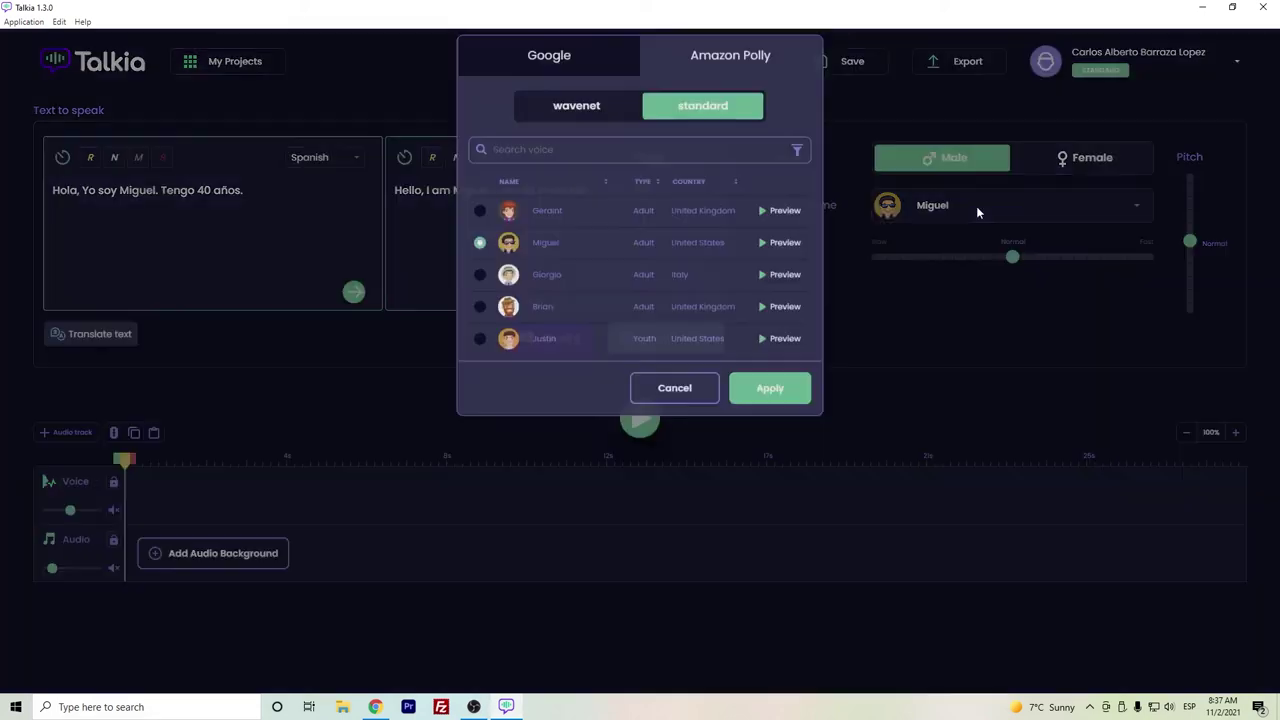
scroll(602, 282, down, 1)
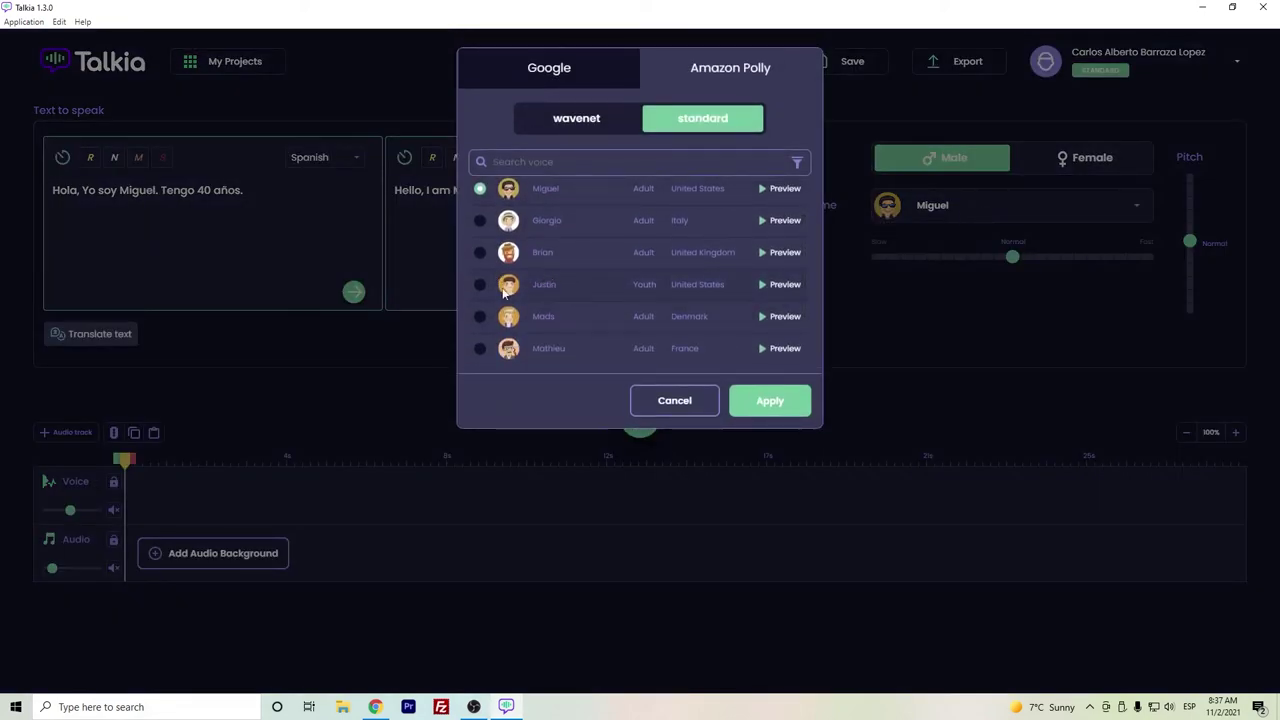
scroll(518, 296, down, 1)
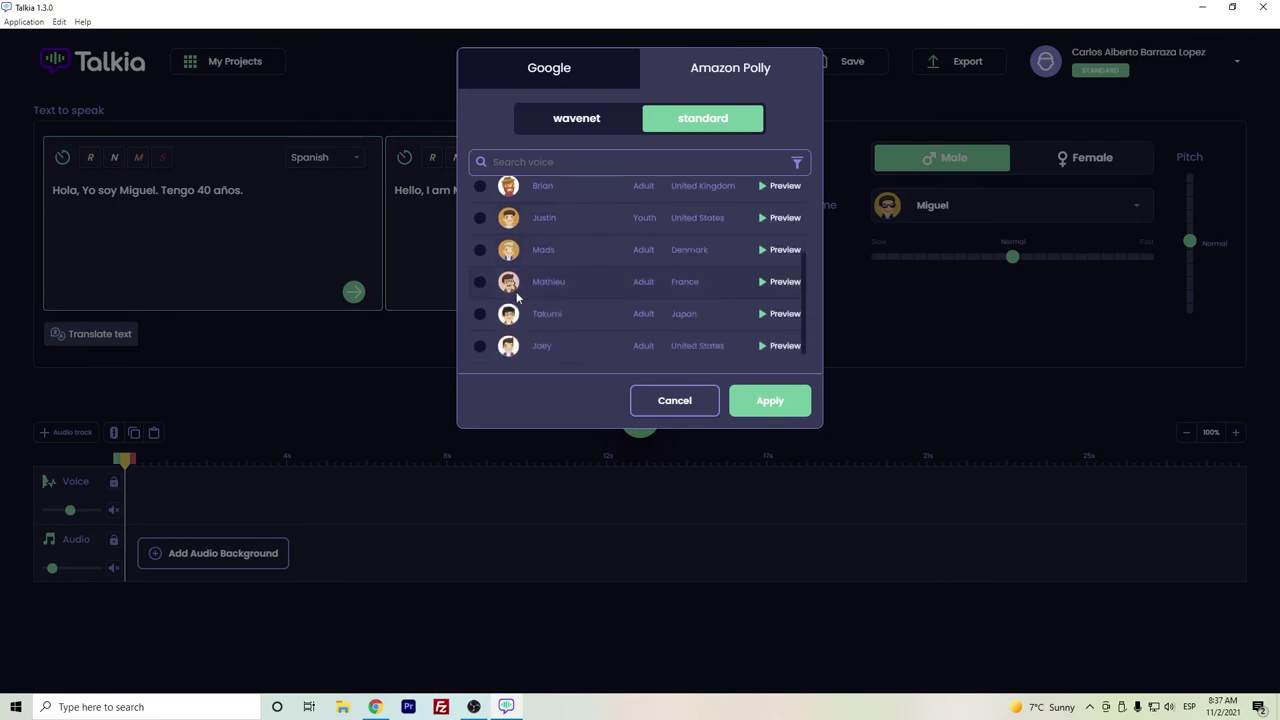
click(554, 122)
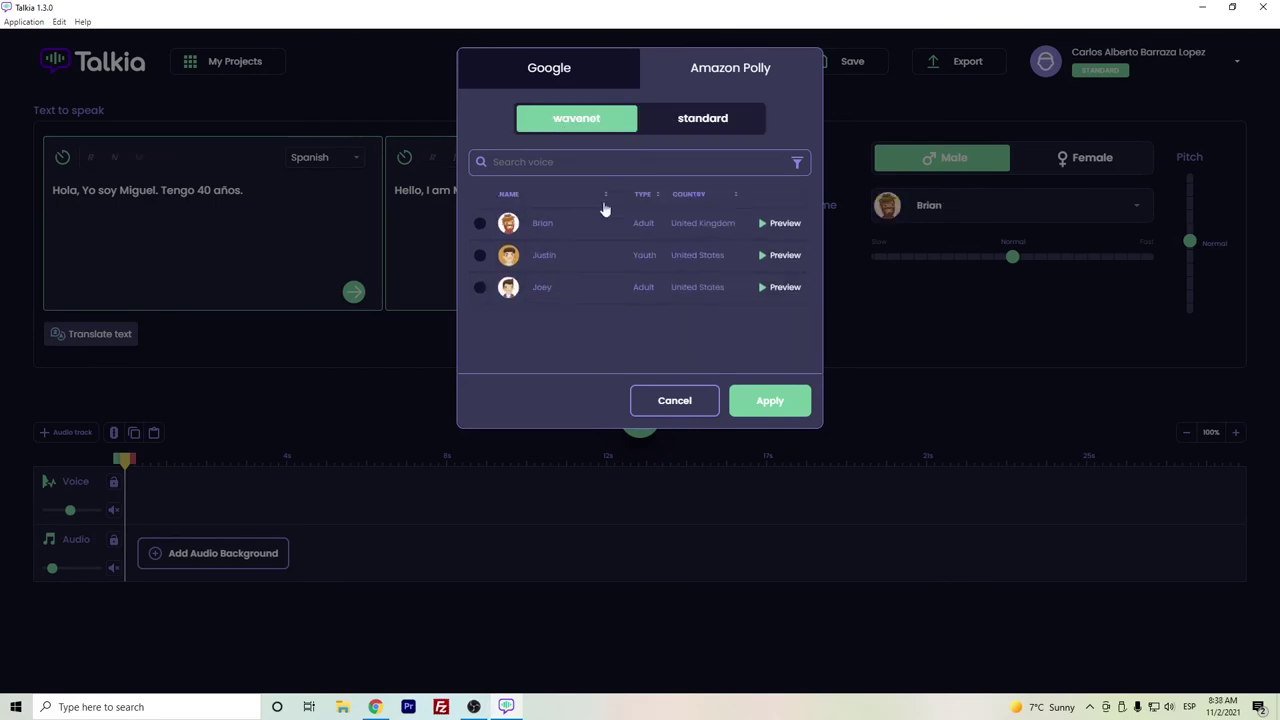
click(480, 287)
click(760, 400)
- Replace "Miguel" with "Joey" in the English text and have it spoken
click(490, 190)
key(BackSpace)
key(BackSpace)
key(BackSpace)
key(BackSpace)
key(BackSpace)
key(BackSpace)
key(BackSpace)
text(Joey. I am 40 years old.)
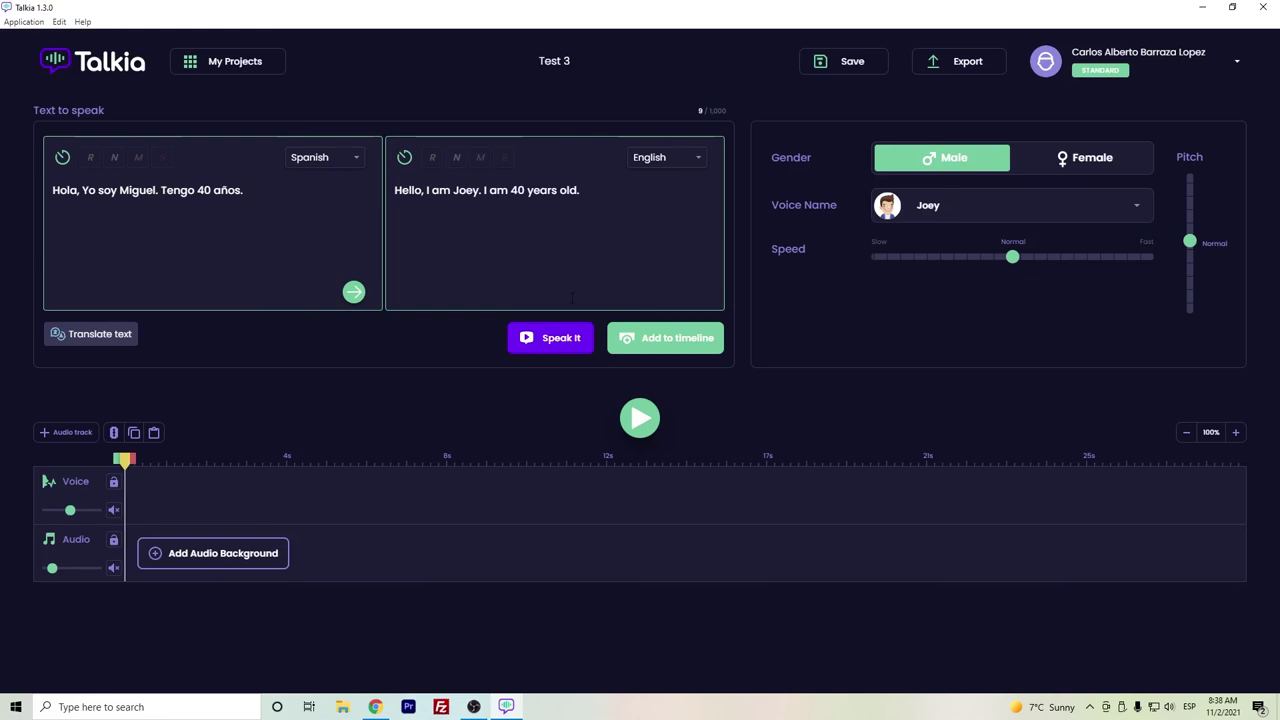
click(563, 338)
- Add the voiceover to the timeline and insert the background music The Portrait after previewing The Waltz
click(659, 340)
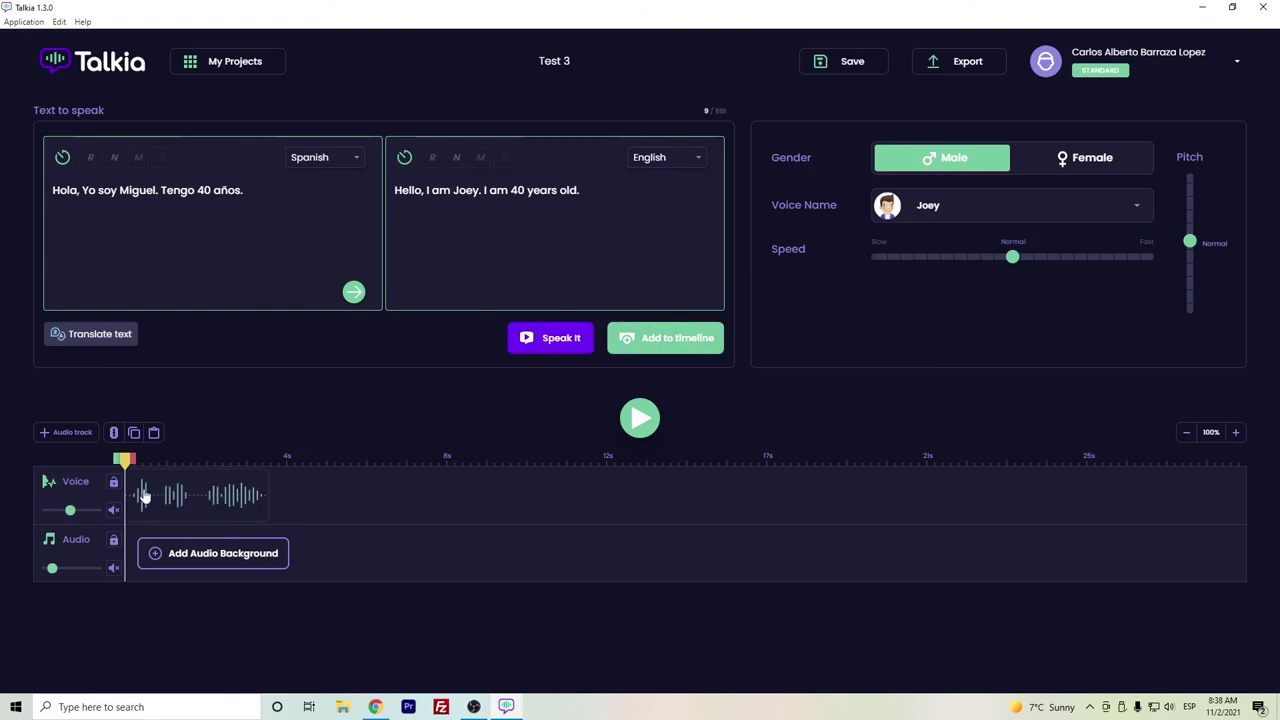
click(199, 555)
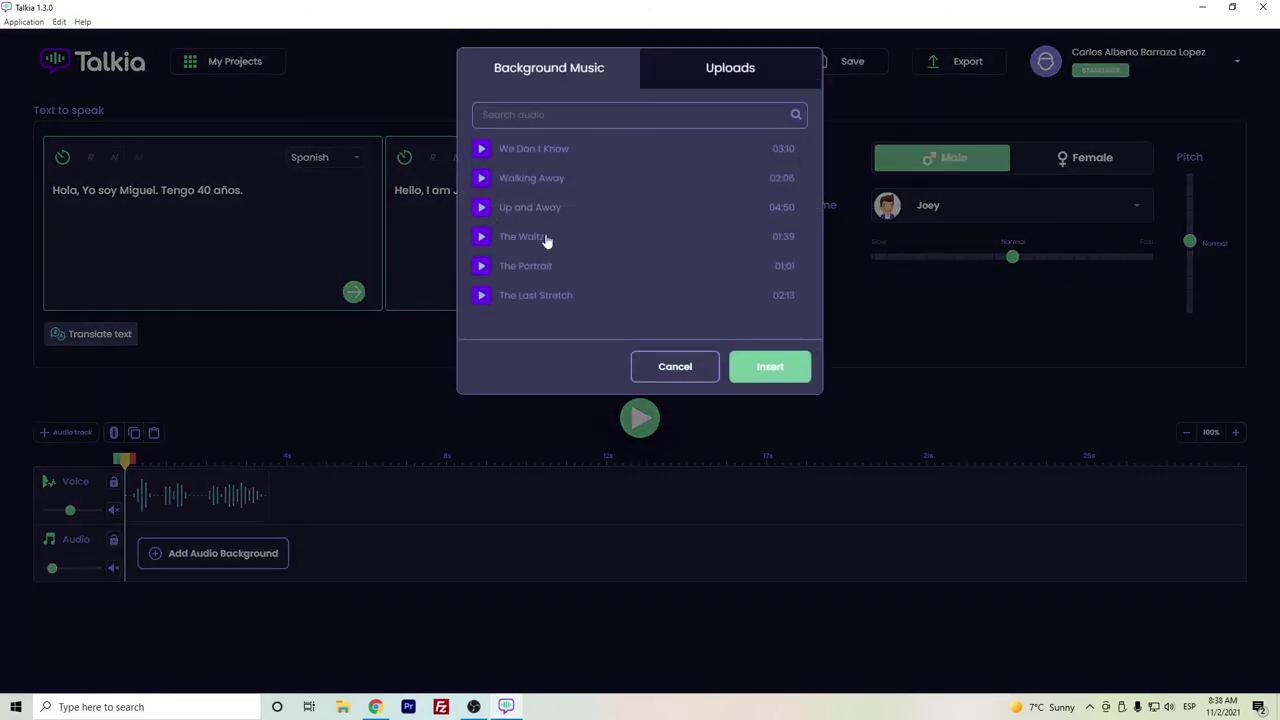
click(482, 237)
click(481, 266)
click(740, 366)
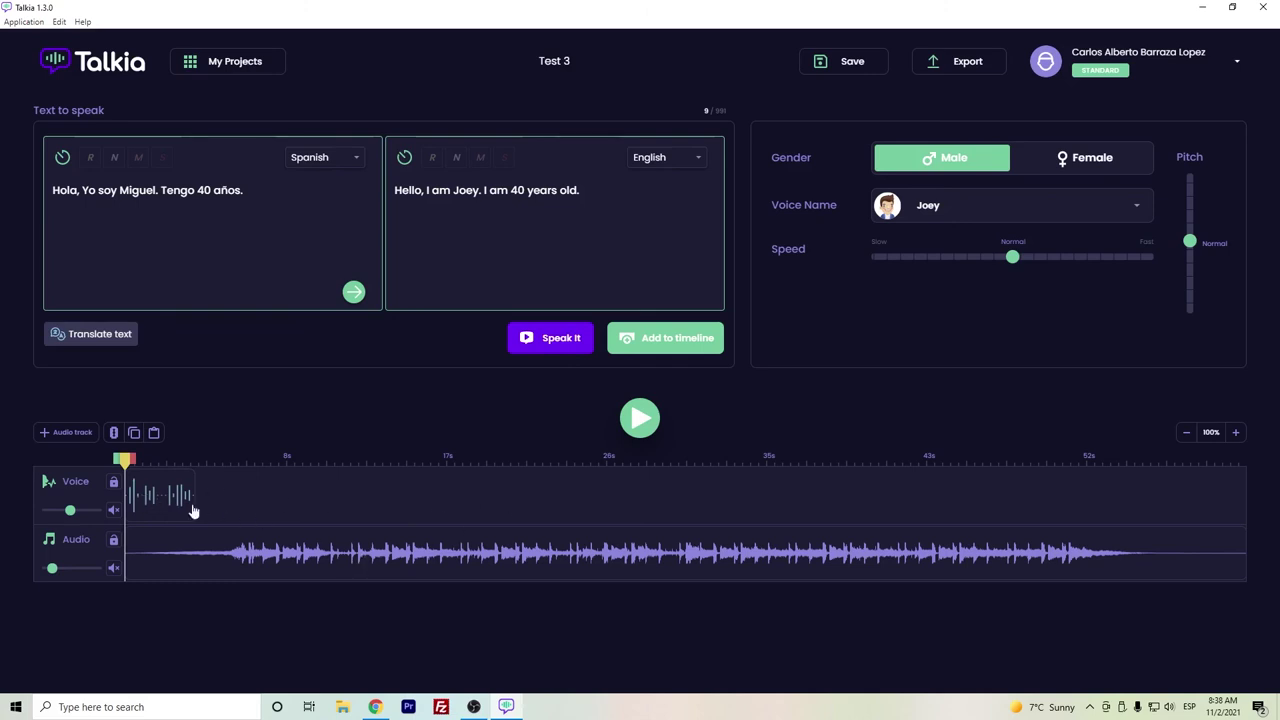
- Lower the volume of the background audio track and play back part of the timeline
click(49, 569)
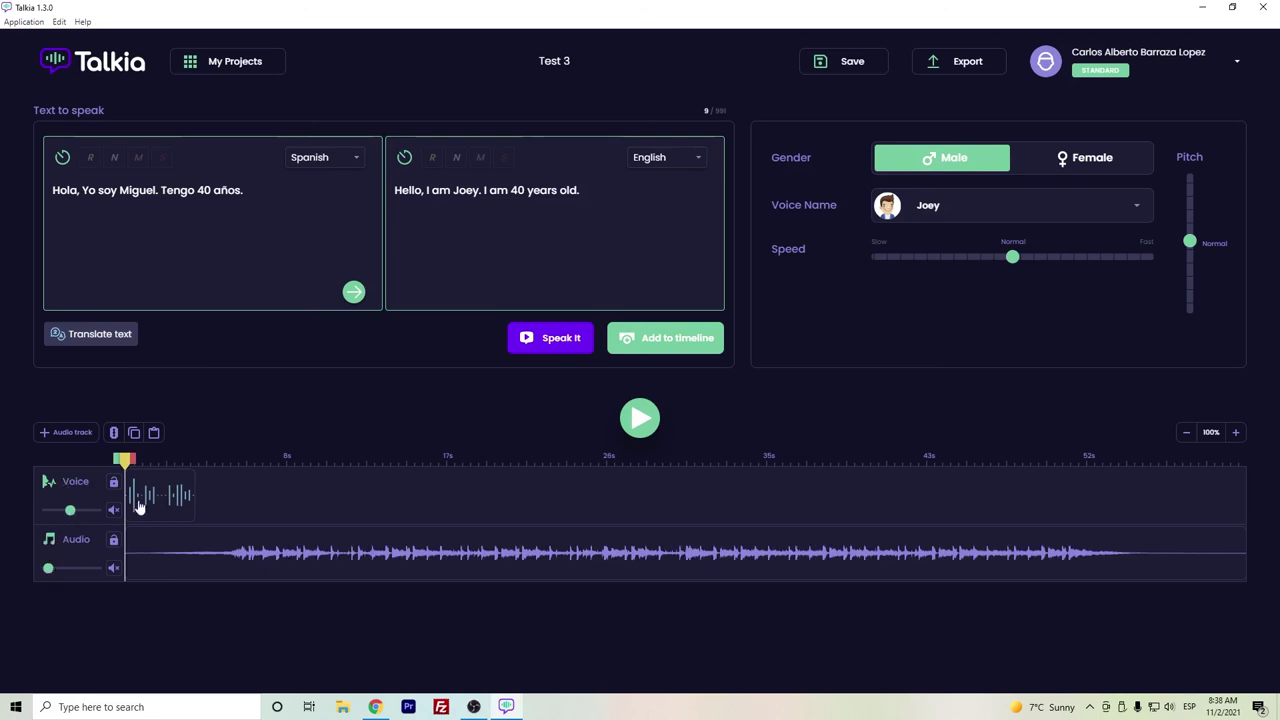
click(648, 422)
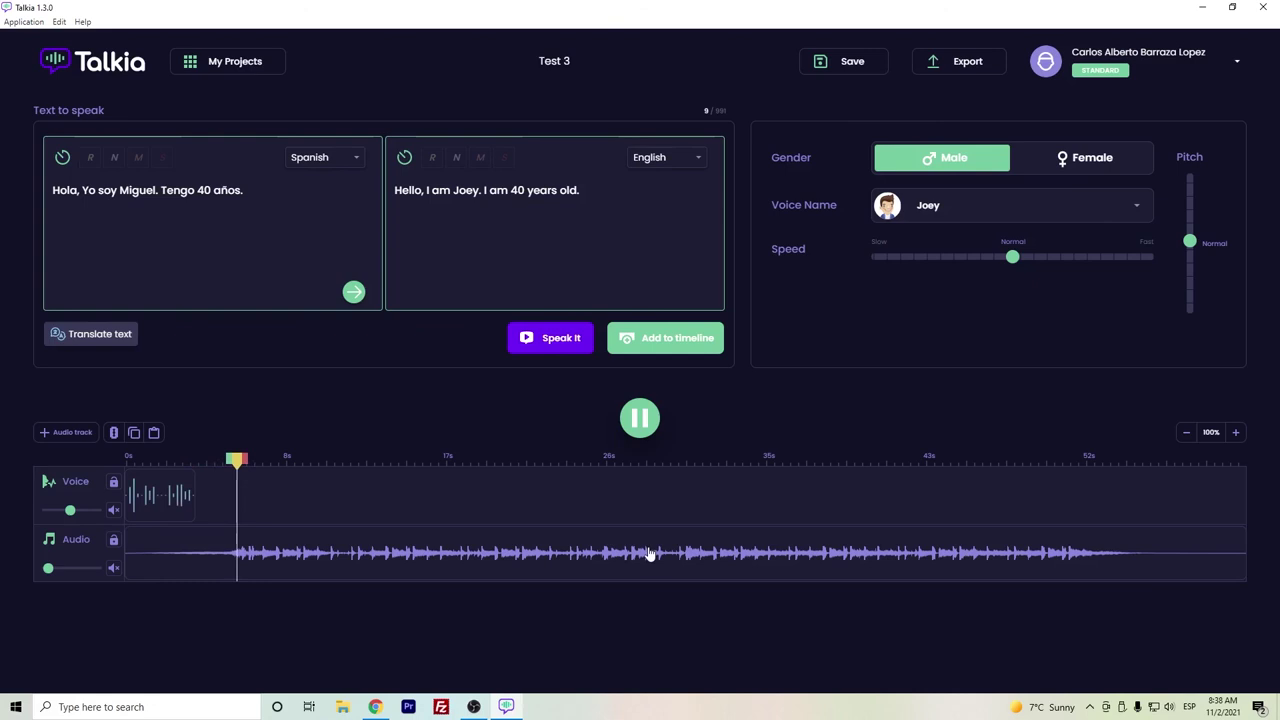
click(649, 428)
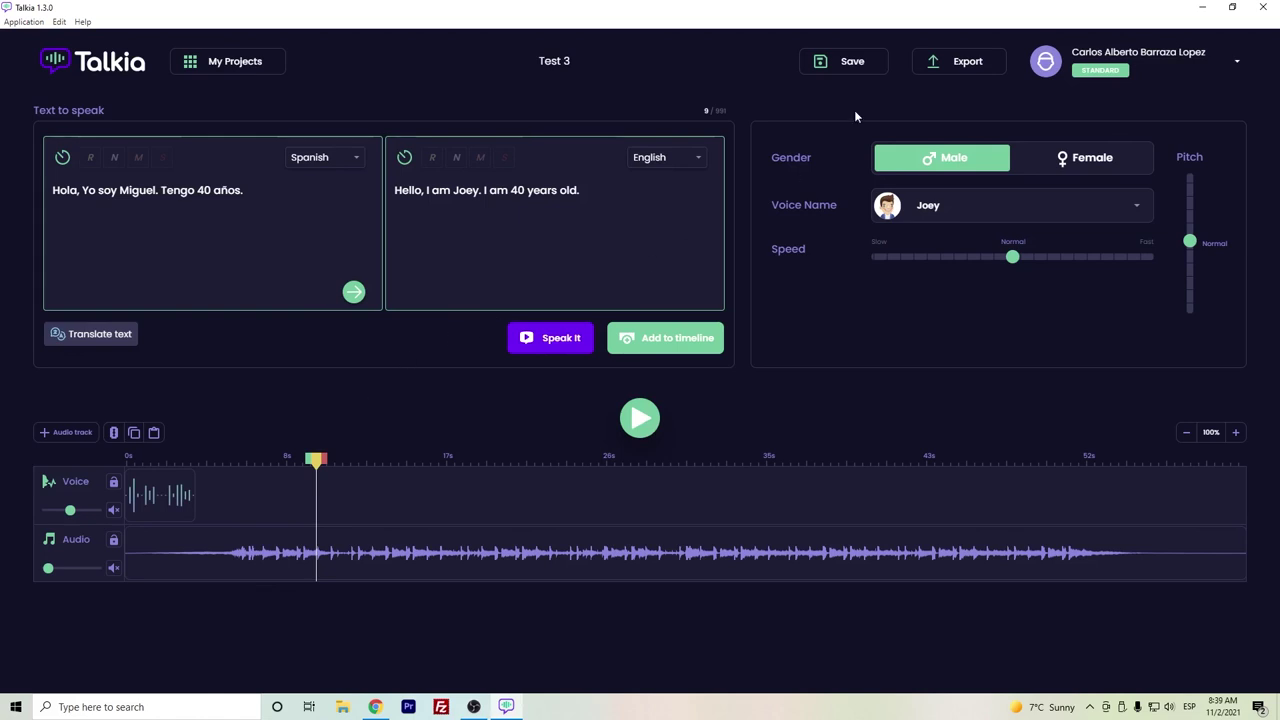
- Save the project and export the audio as Test 3.mp3 to the Downloads folder
click(853, 63)
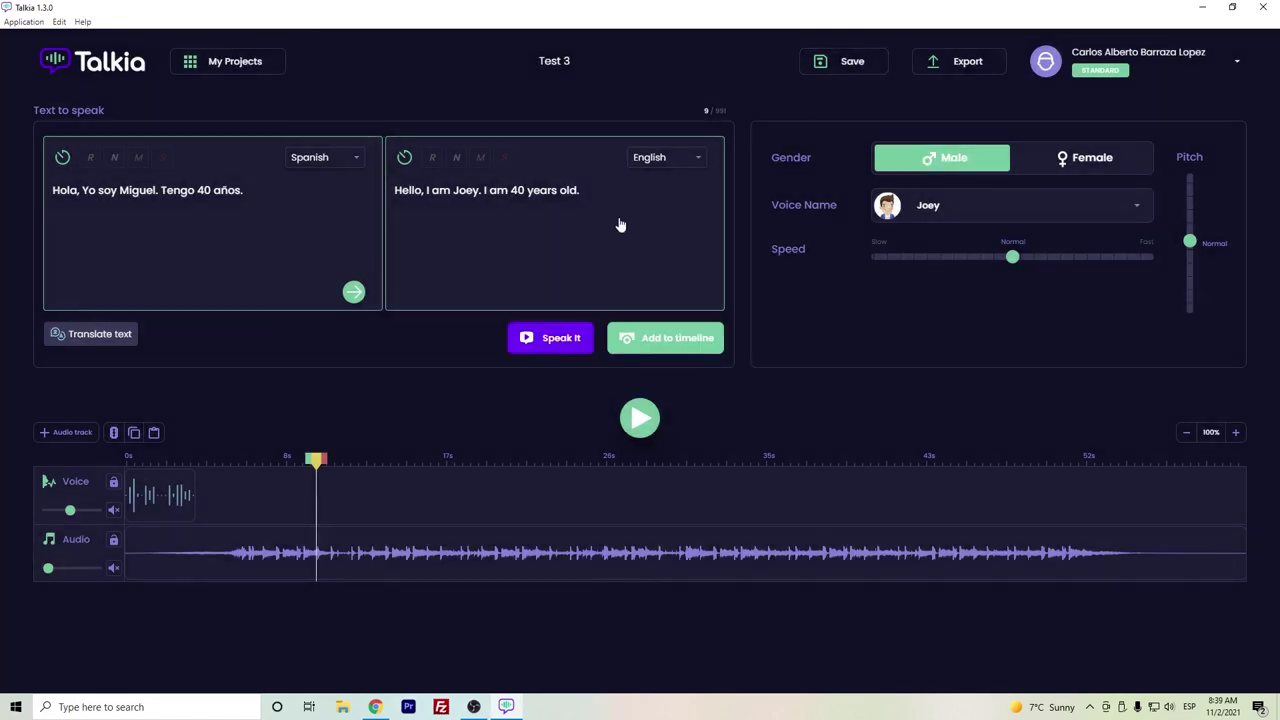
click(958, 61)
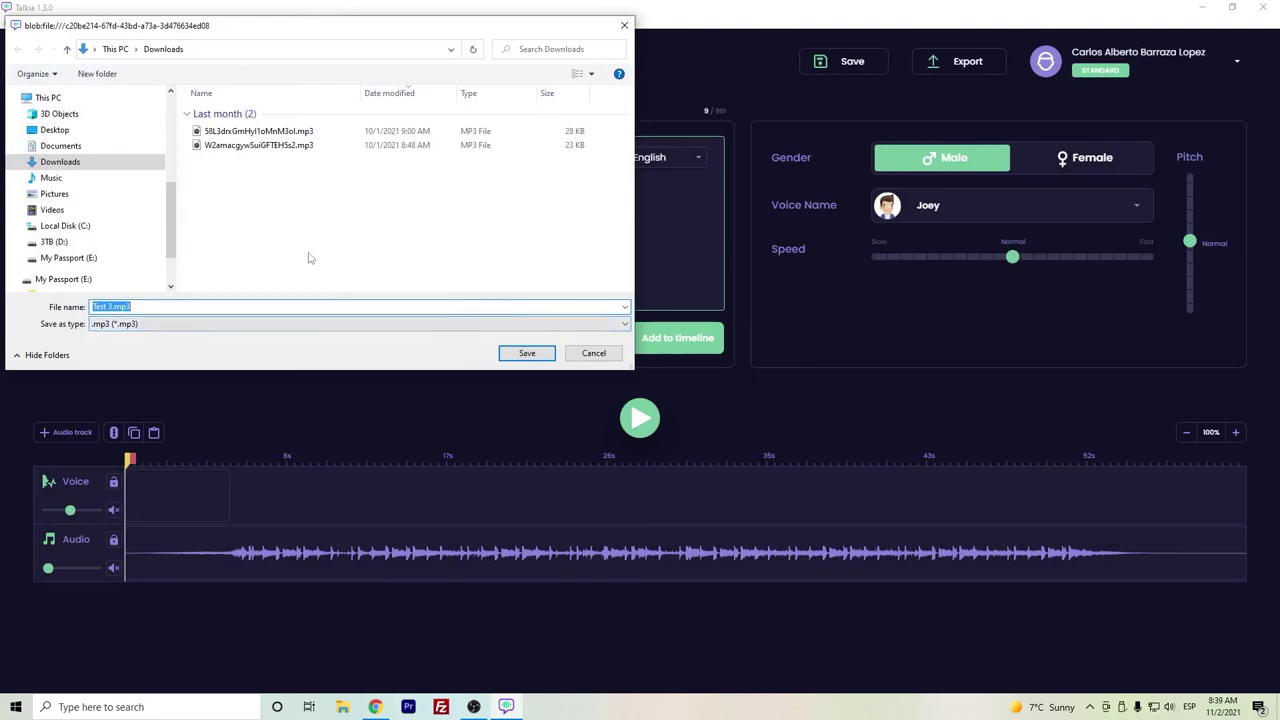
click(527, 354)
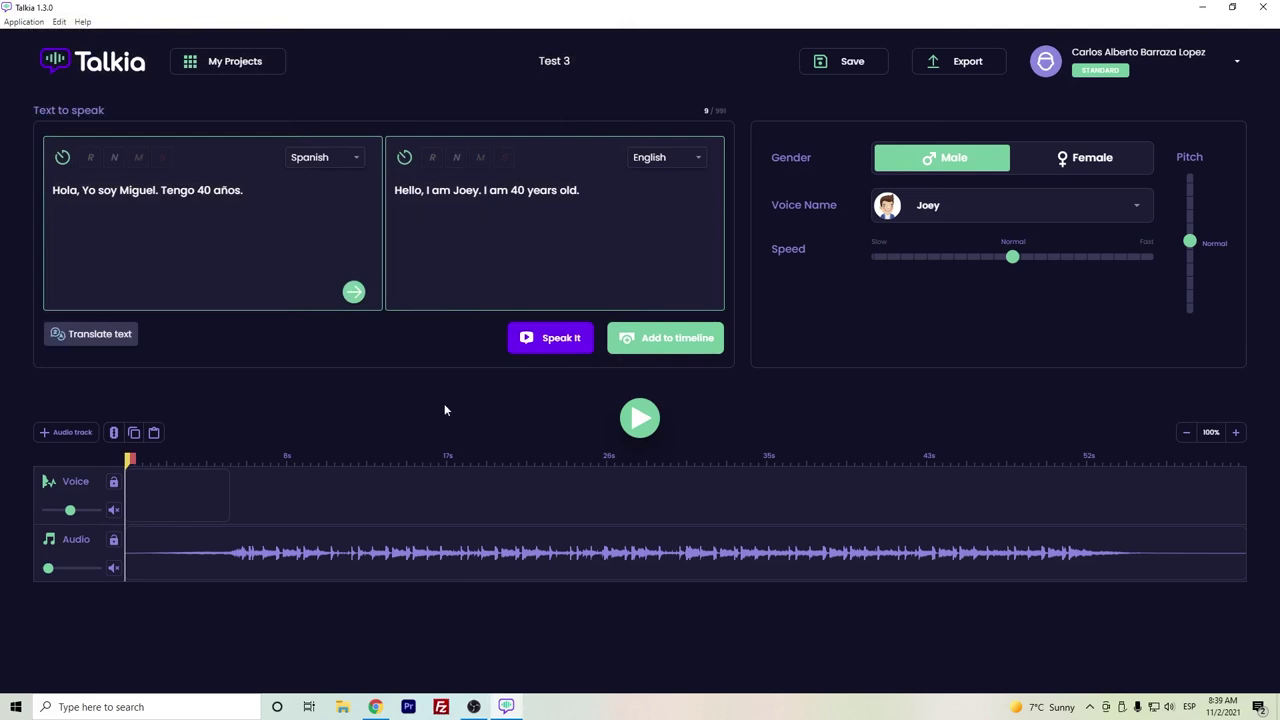
click(510, 345)
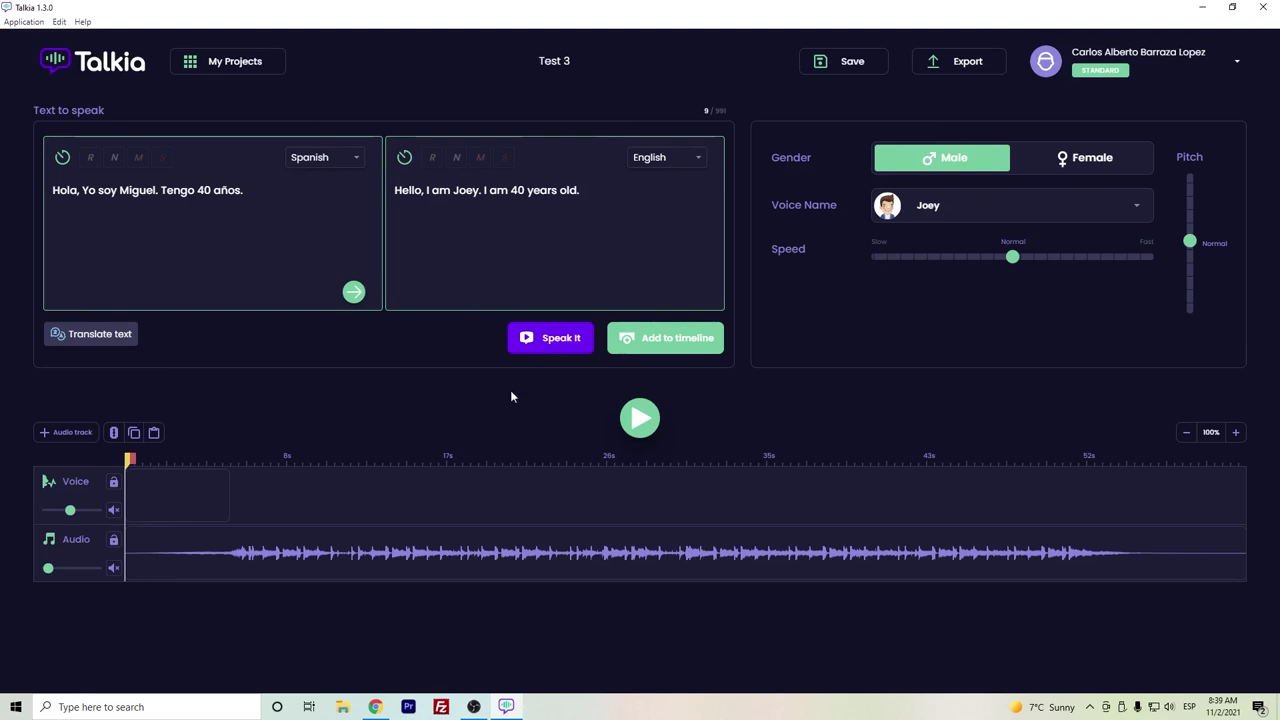
click(537, 349)
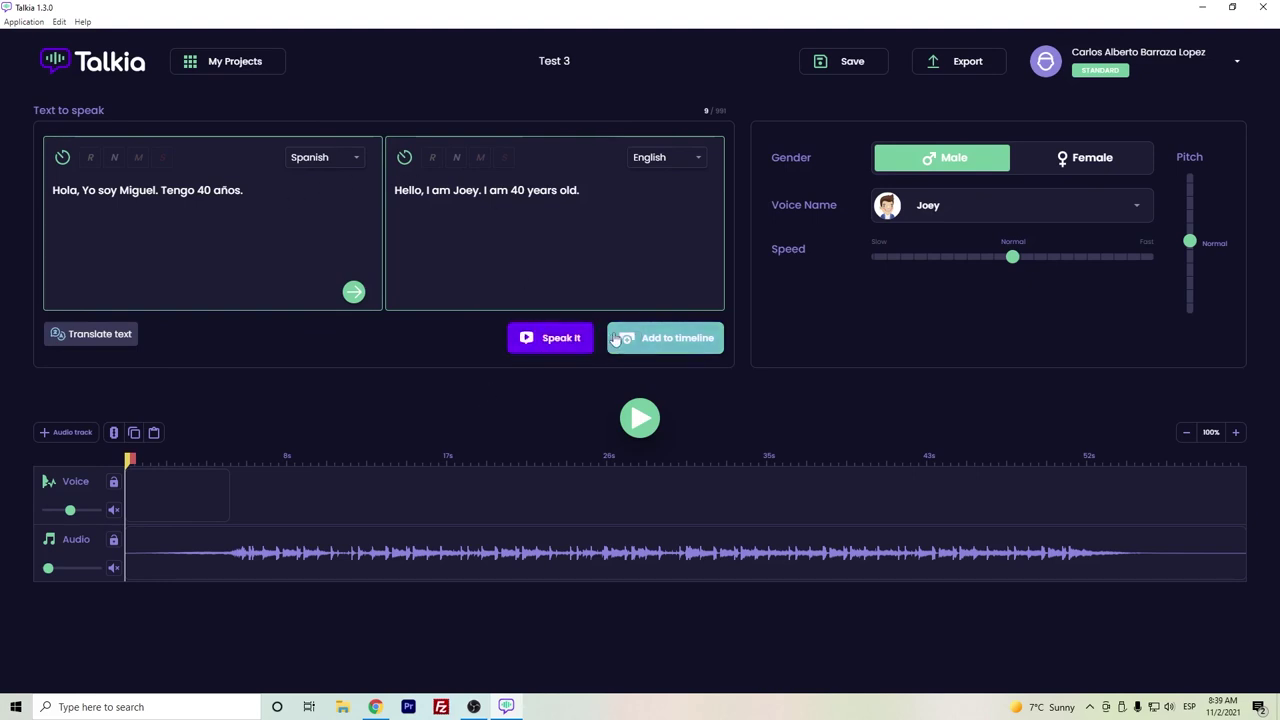
click(928, 207)
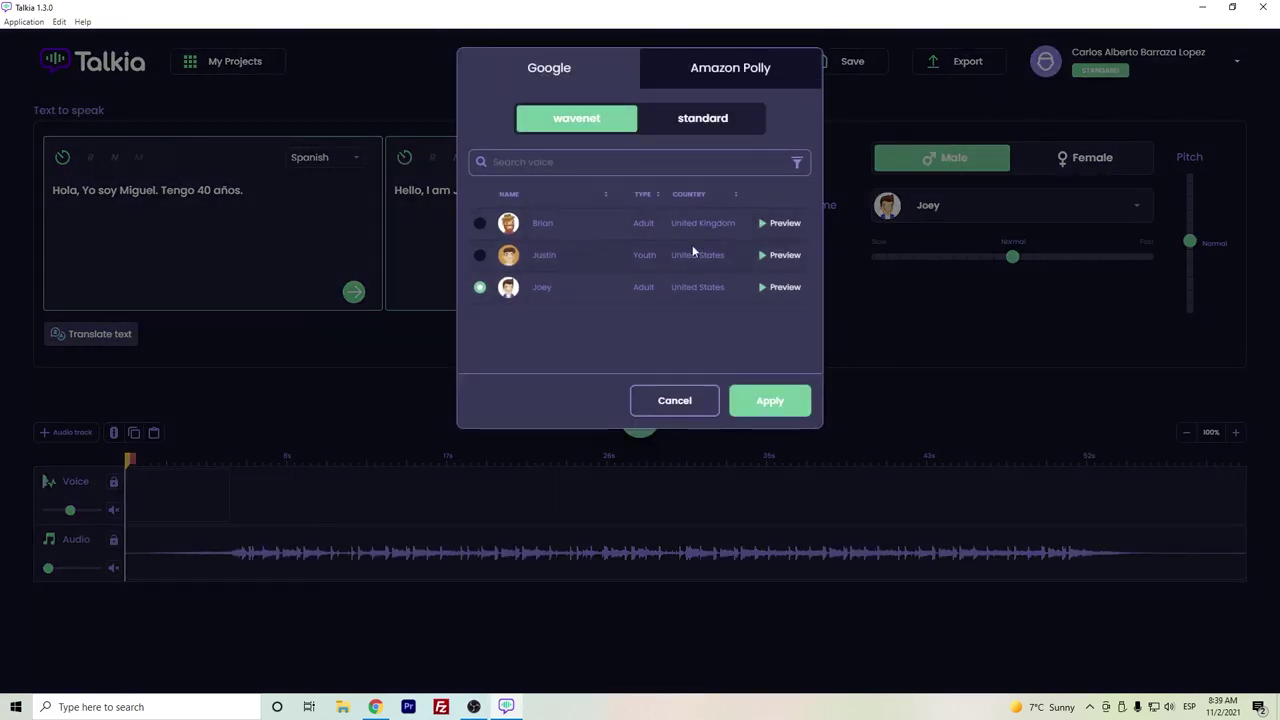
click(684, 405)
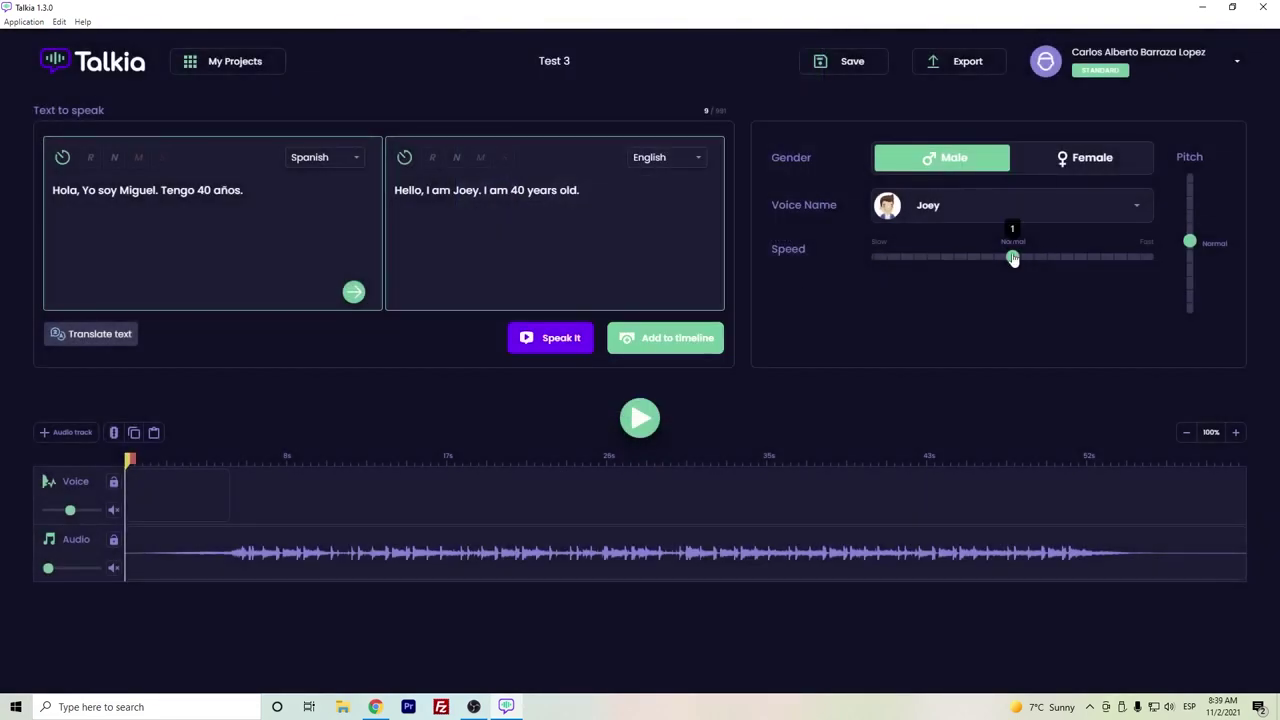